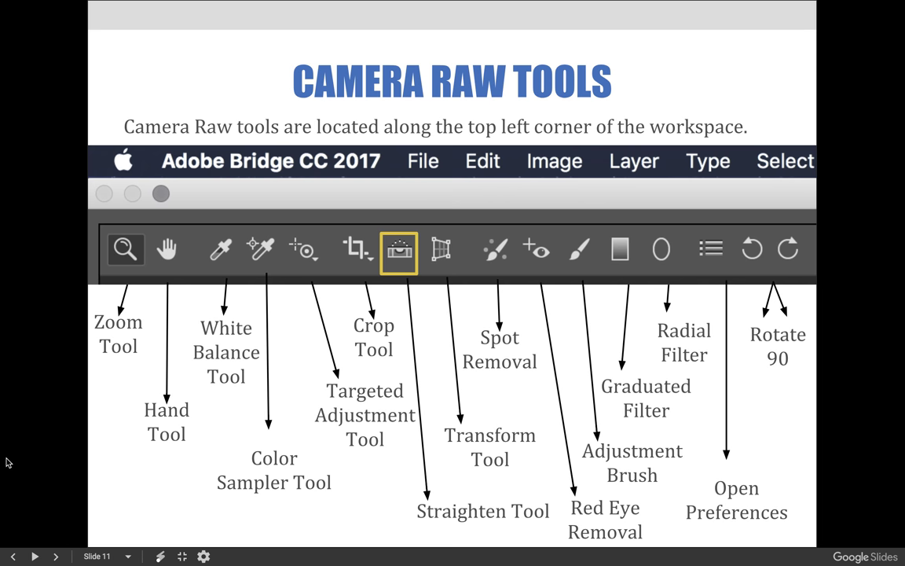
- Exit the full-screen Camera Raw tools slideshow to return to the Canvas lecture page
{"action": "left_click", "coordinate": [182, 555]}
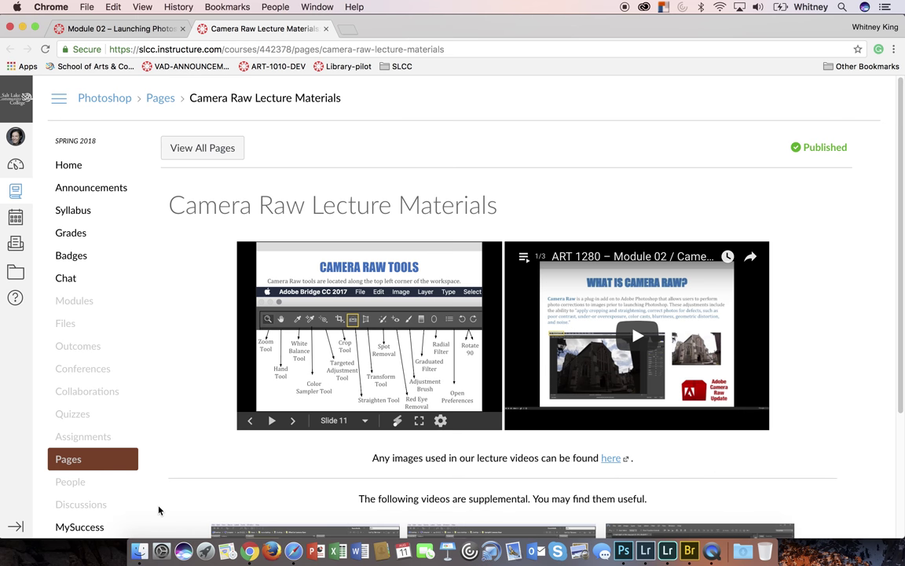
- Switch to Adobe Bridge's Camera Raw window showing the puppy photo Lesson8_Demo-11.jpg
{"action": "left_click", "coordinate": [690, 551]}
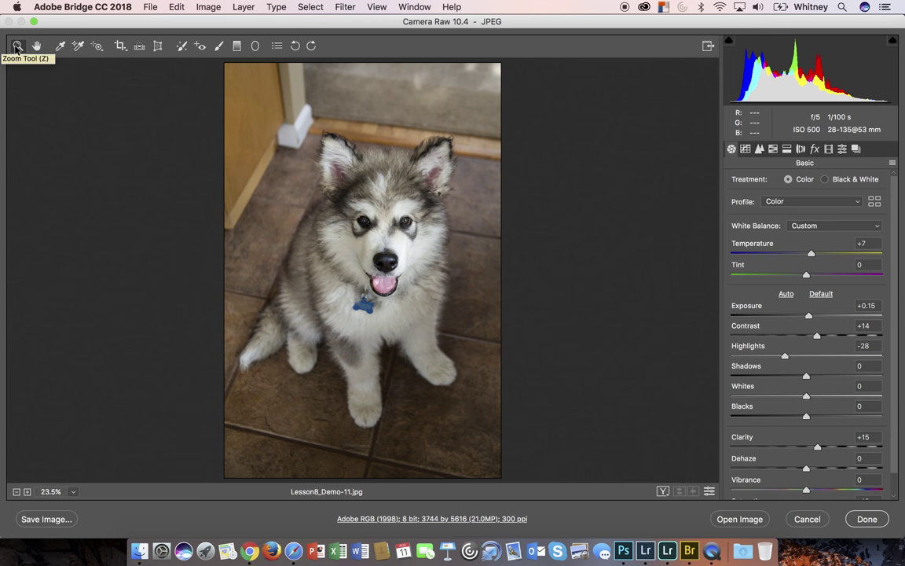
- Zoom into the puppy's face to 66.7%, then back out to 50%, keeping 50% in the zoom menu
{"action": "left_click", "coordinate": [350, 215]}
{"action": "left_click", "coordinate": [351, 228]}
{"action": "left_click", "coordinate": [352, 245]}
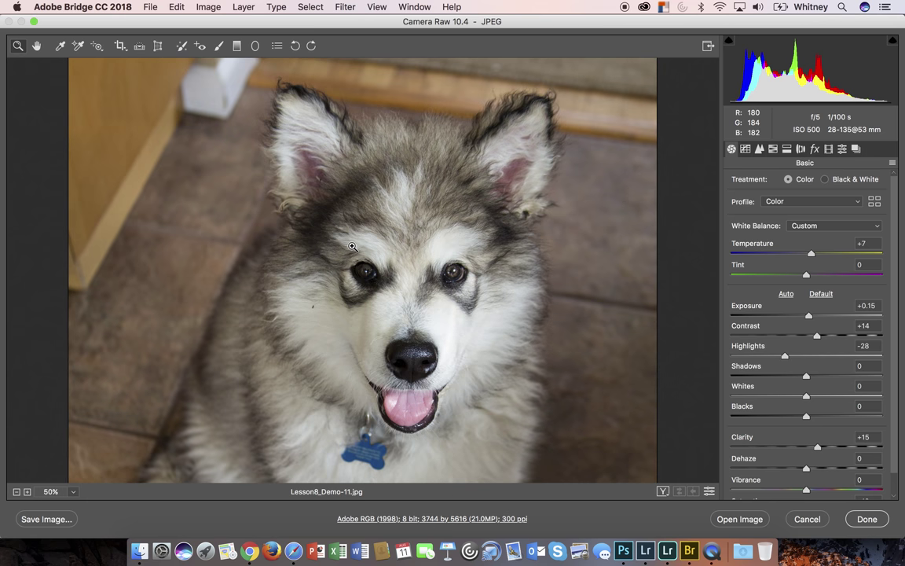
{"action": "left_click", "coordinate": [337, 296]}
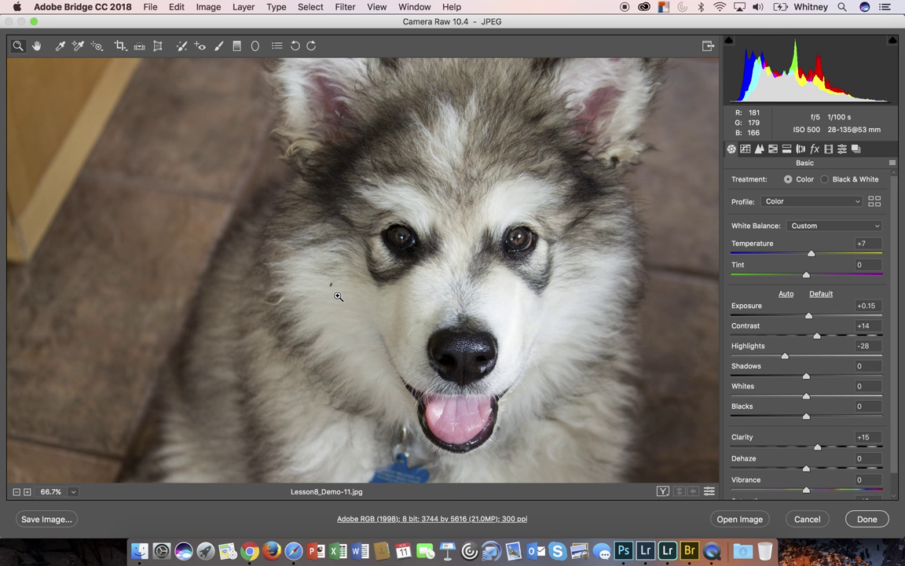
{"action": "key", "text": "alt"}
{"action": "left_click", "coordinate": [337, 296], "text": "alt"}
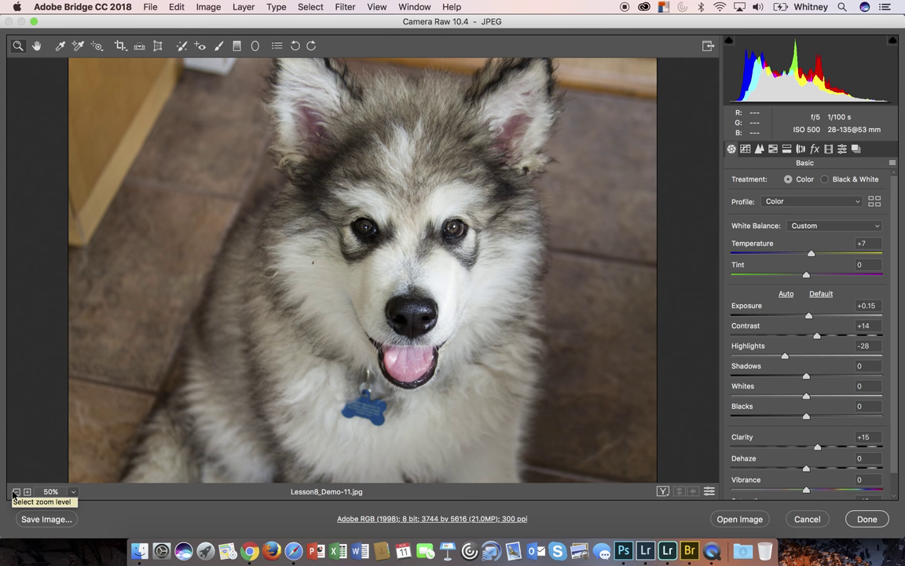
{"action": "left_click", "coordinate": [74, 492]}
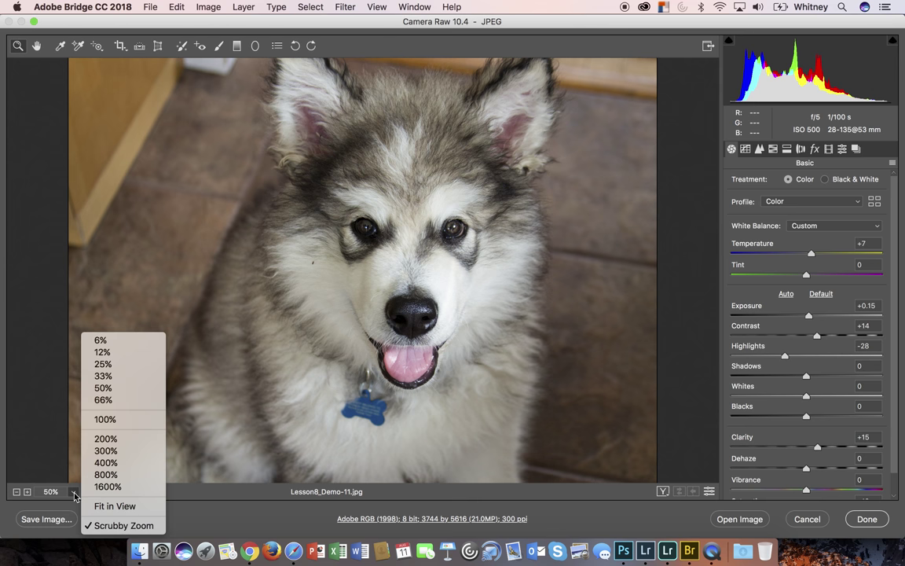
{"action": "left_click", "coordinate": [41, 446]}
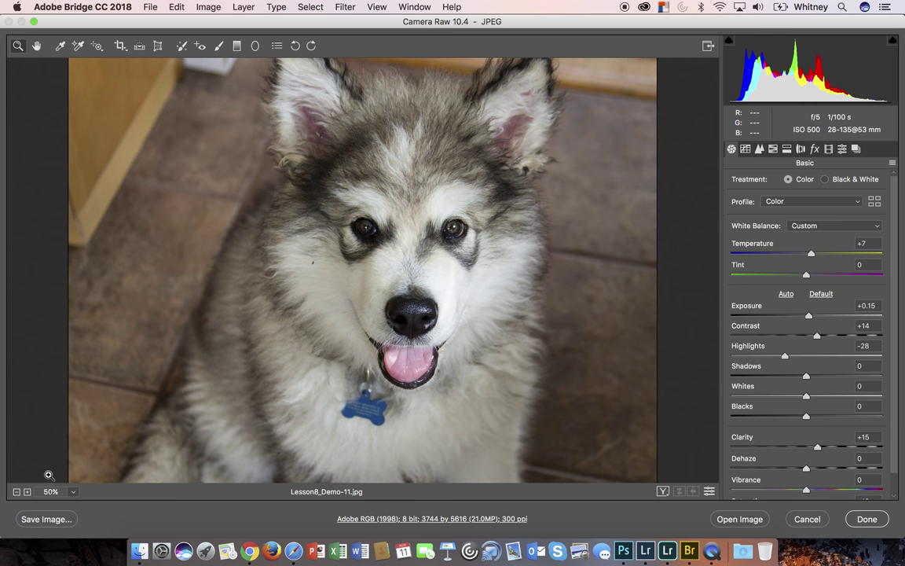
- Pan the magnified photo with the Hand tool to show the puppy's ears and doorframe
{"action": "left_click", "coordinate": [35, 47]}
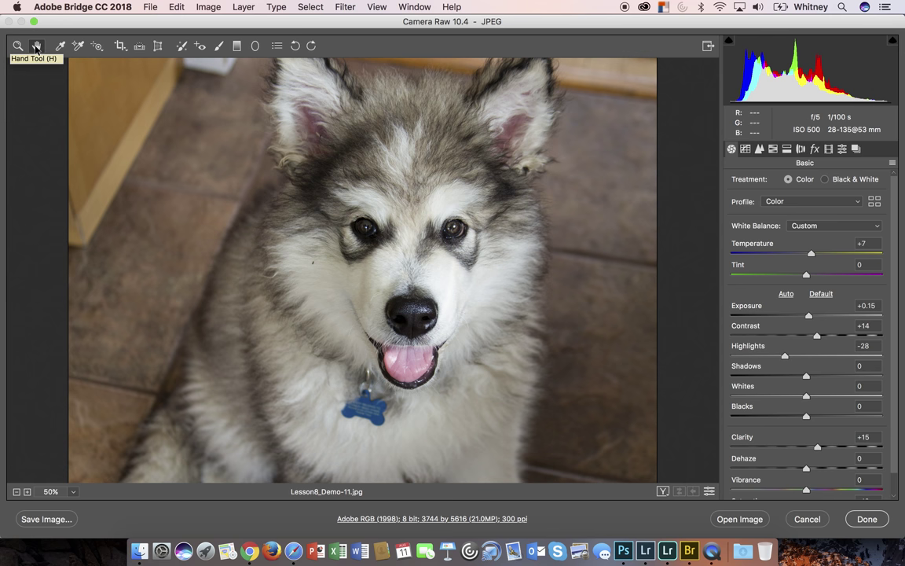
{"action": "left_click_drag", "start_coordinate": [348, 243], "coordinate": [336, 358]}
{"action": "left_click_drag", "start_coordinate": [293, 259], "coordinate": [289, 149]}
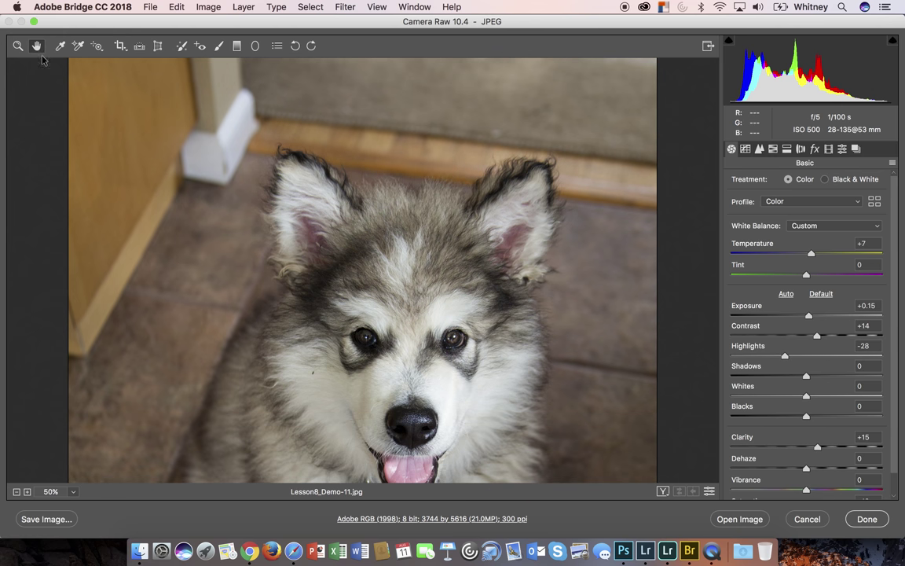
- Zoom in to 66.7% on the nose, out to 12.5%, then back to 25%
{"action": "left_click", "coordinate": [16, 45]}
{"action": "left_click", "coordinate": [376, 355]}
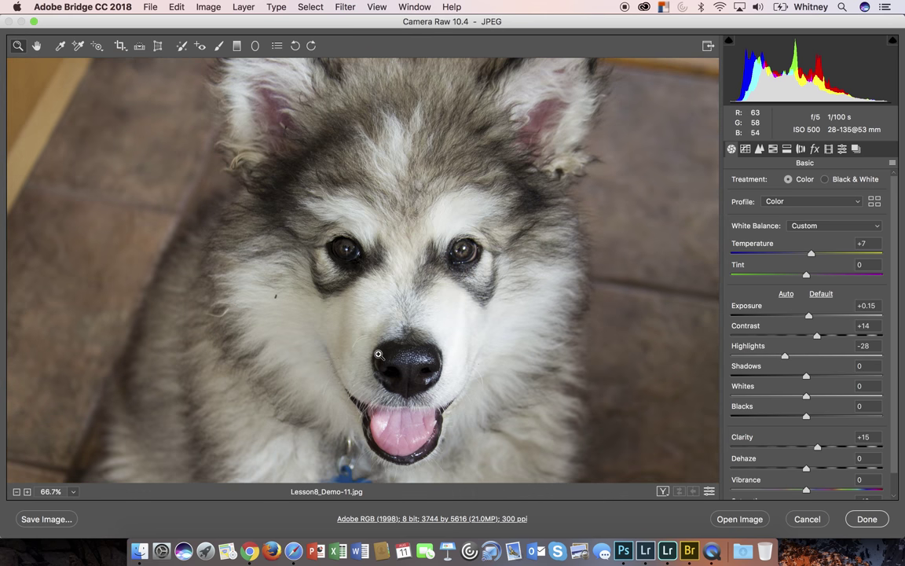
{"action": "left_click", "coordinate": [378, 353], "text": "alt"}
{"action": "left_click", "coordinate": [378, 353], "text": "alt"}
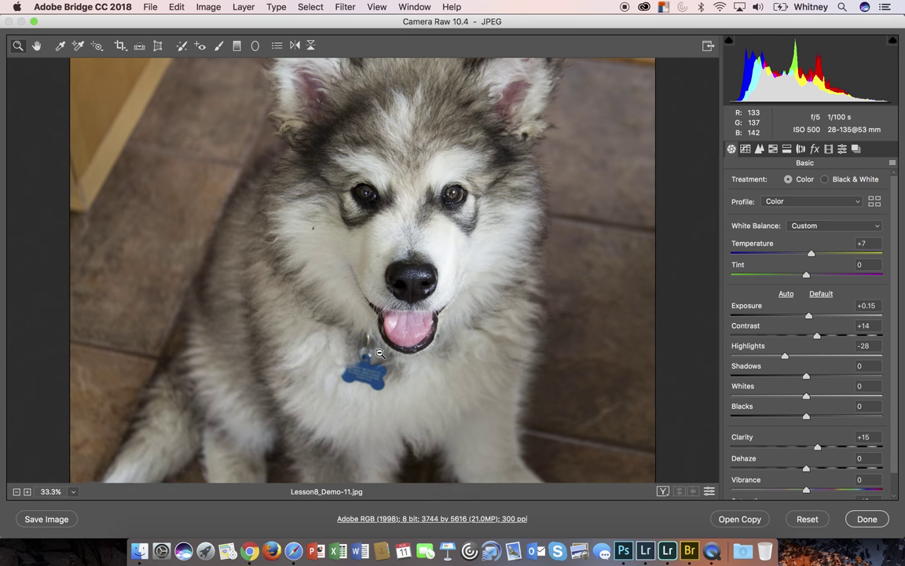
{"action": "left_click", "coordinate": [380, 353], "text": "alt"}
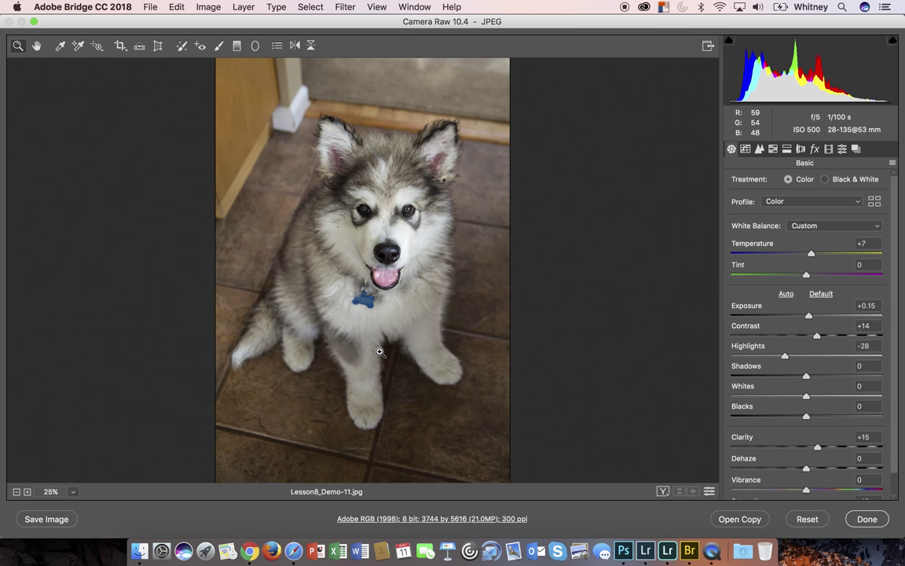
{"action": "left_click", "coordinate": [379, 352], "text": "alt"}
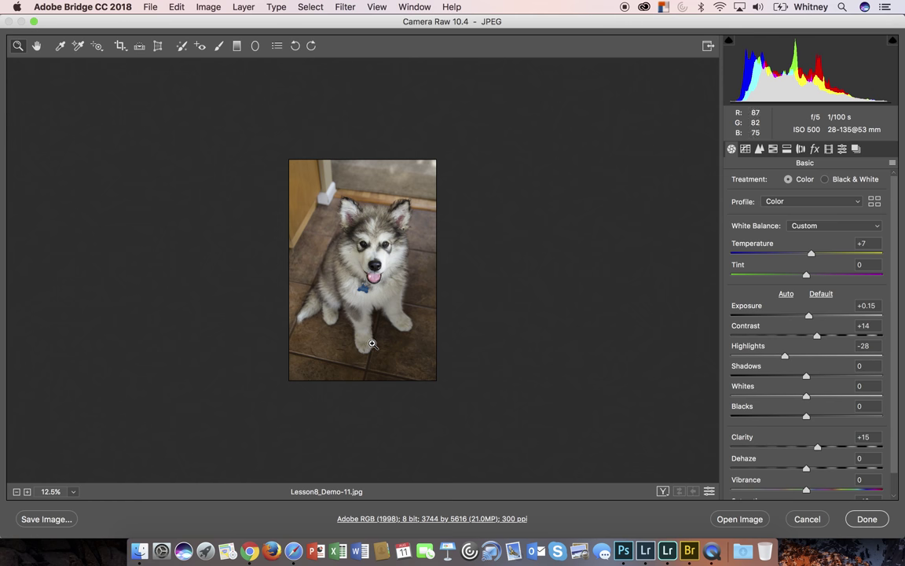
{"action": "left_click", "coordinate": [349, 265]}
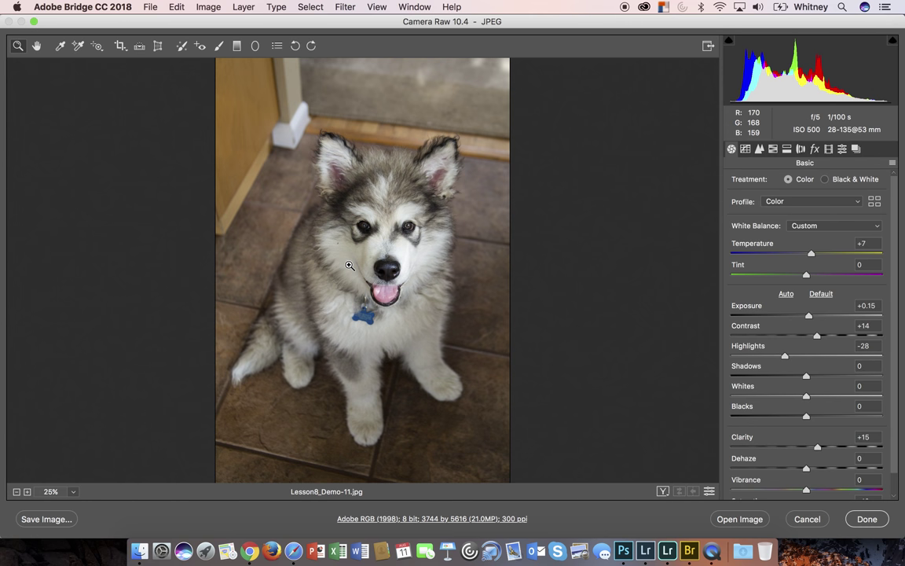
- Sample a neutral spot on the puppy with the White Balance tool, giving Temperature +10, Tint +10
{"action": "left_click", "coordinate": [59, 47]}
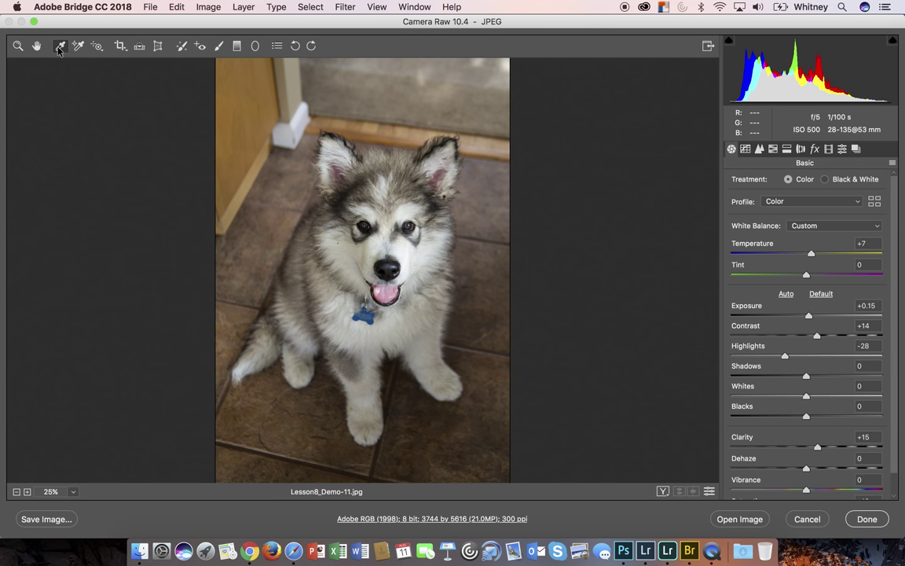
{"action": "left_click", "coordinate": [411, 249]}
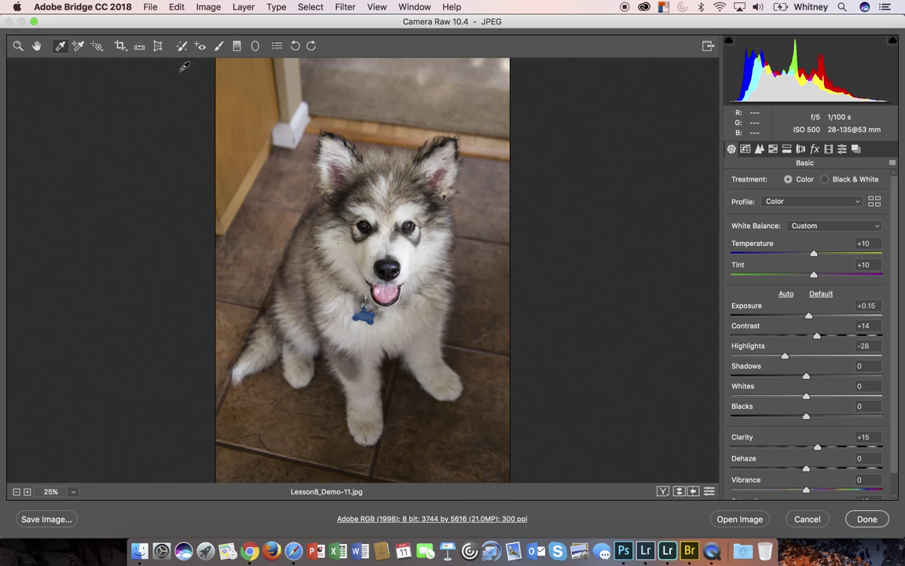
{"action": "left_click", "coordinate": [81, 50]}
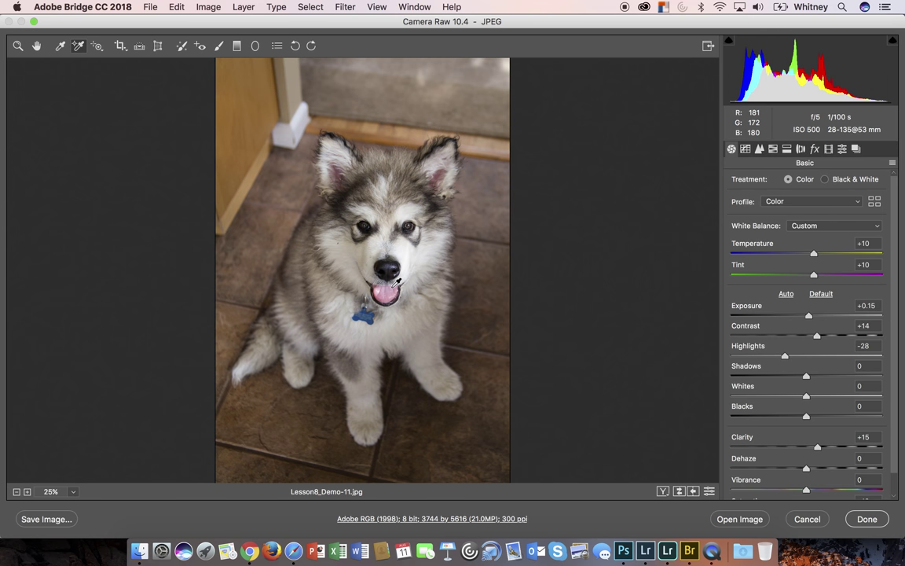
{"action": "left_click", "coordinate": [354, 262]}
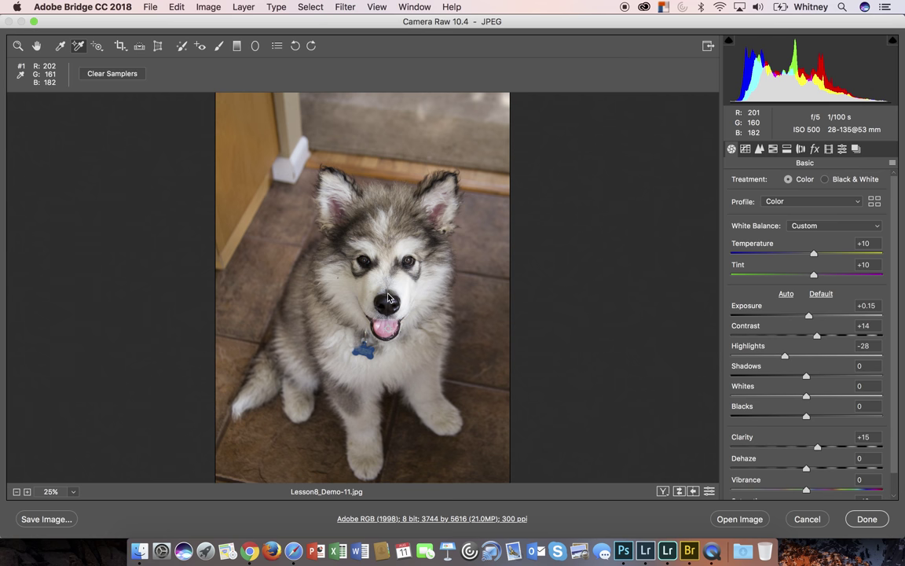
{"action": "left_click", "coordinate": [335, 206]}
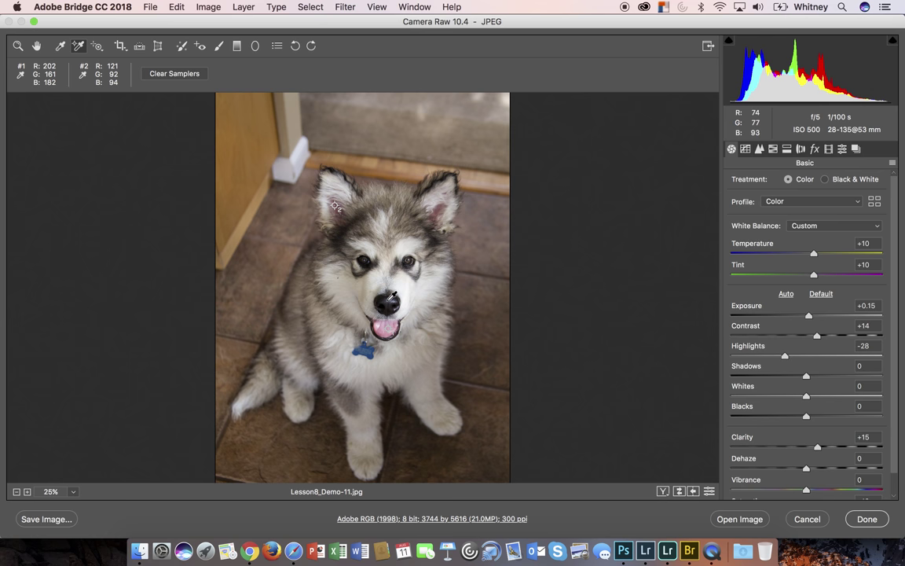
{"action": "left_click", "coordinate": [388, 301]}
{"action": "left_click", "coordinate": [305, 273]}
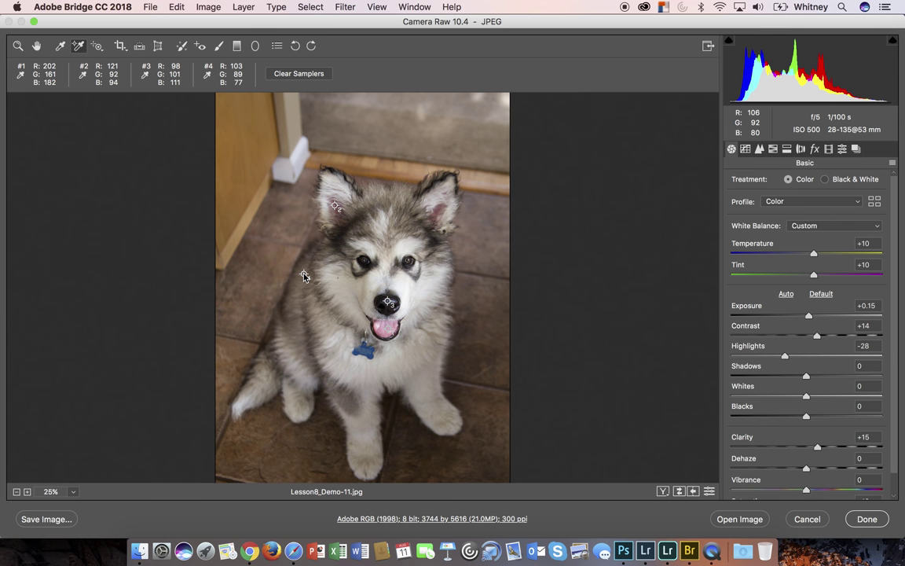
{"action": "left_click", "coordinate": [296, 74]}
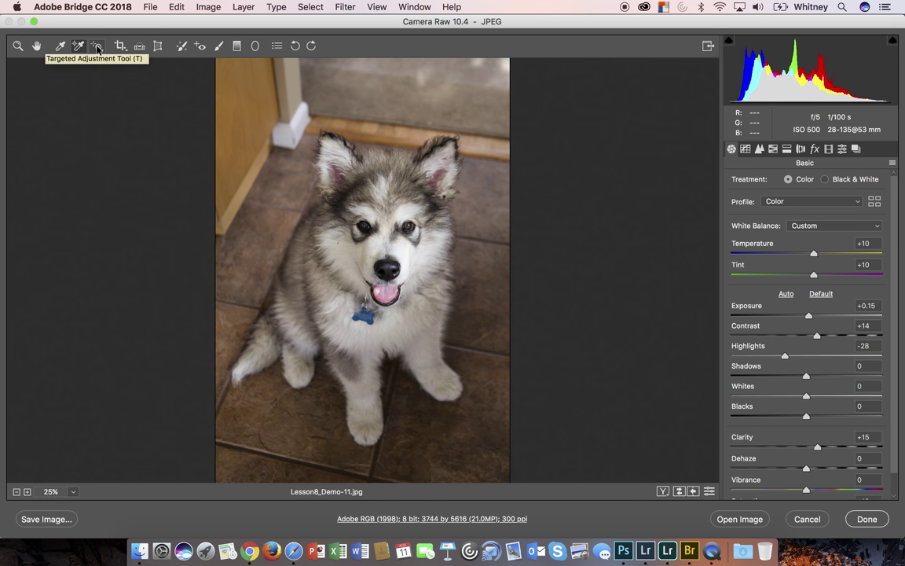
- Try a targeted Parametric Curve drag on the photo, brightening the tones and then restoring them
{"action": "left_click", "coordinate": [98, 48]}
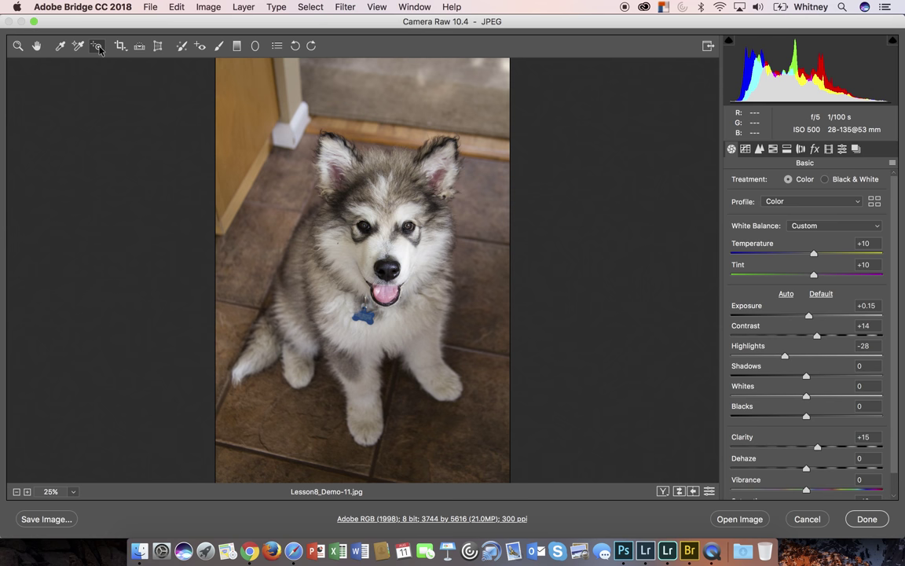
{"action": "left_click", "coordinate": [98, 47]}
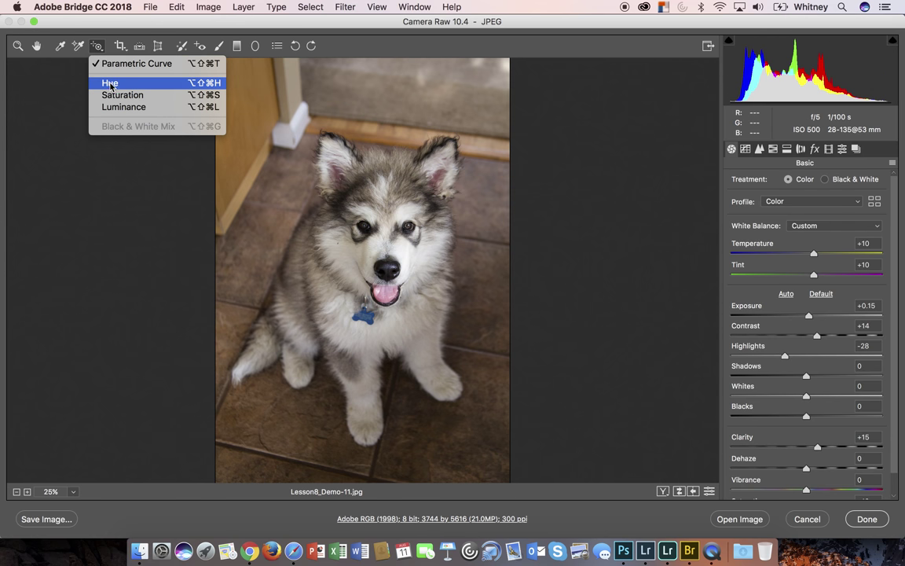
{"action": "left_click", "coordinate": [94, 45]}
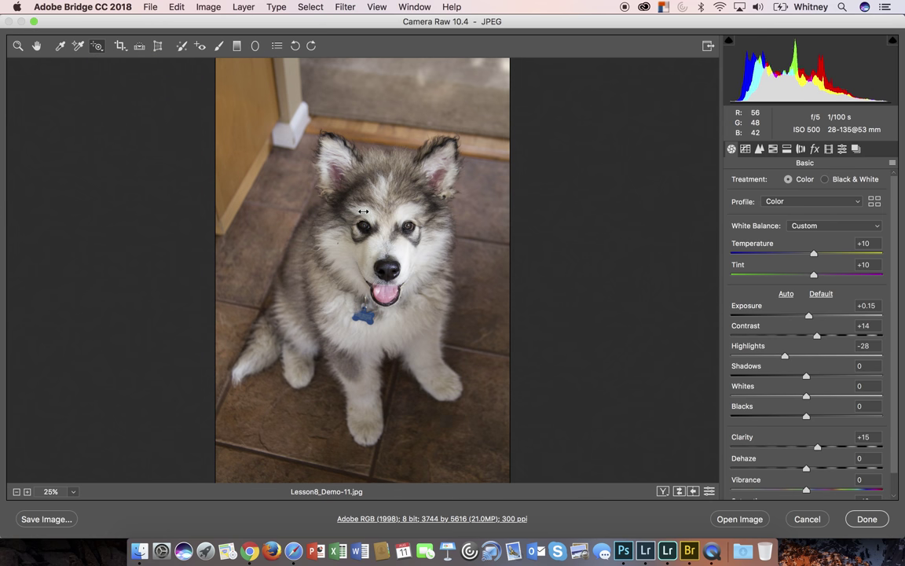
{"action": "left_click_drag", "start_coordinate": [324, 192], "coordinate": [317, 212]}
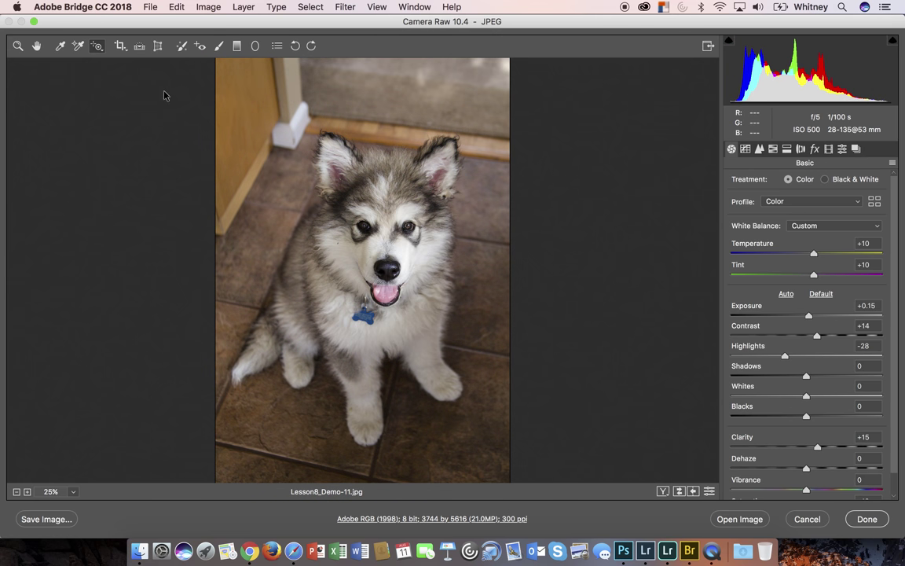
- Desaturate the fur's oranges and yellows with targeted Saturation, undo it, then choose Parametric Curve
{"action": "left_click", "coordinate": [97, 48]}
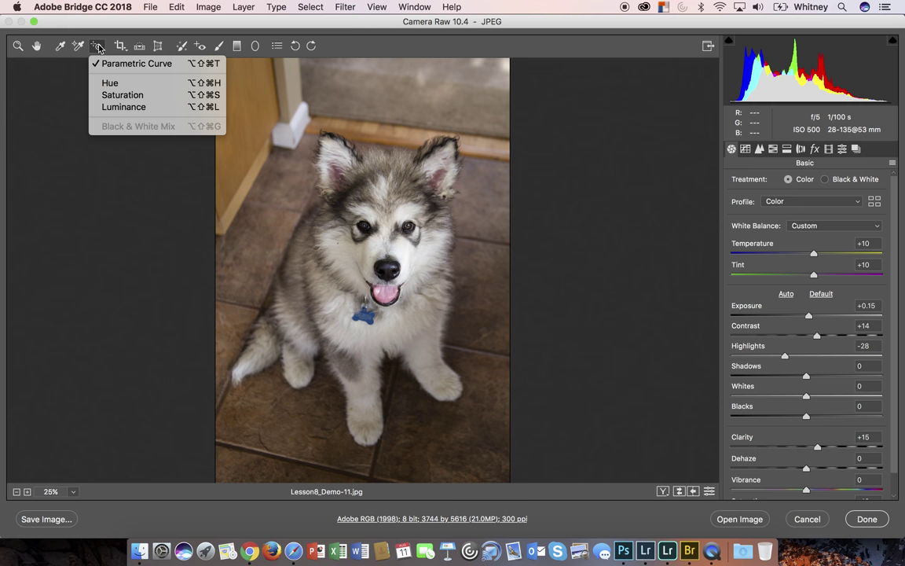
{"action": "left_click", "coordinate": [101, 94]}
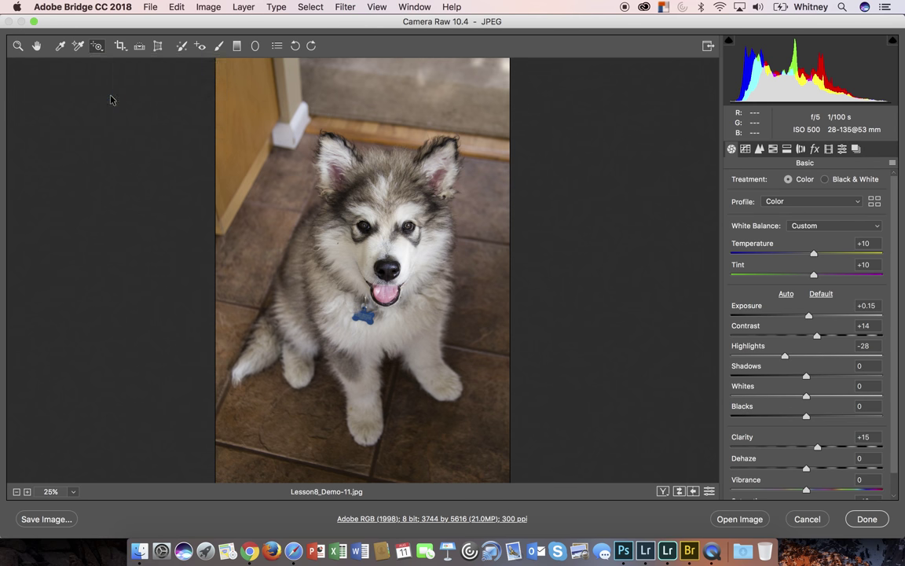
{"action": "left_click_drag", "start_coordinate": [310, 227], "coordinate": [341, 250]}
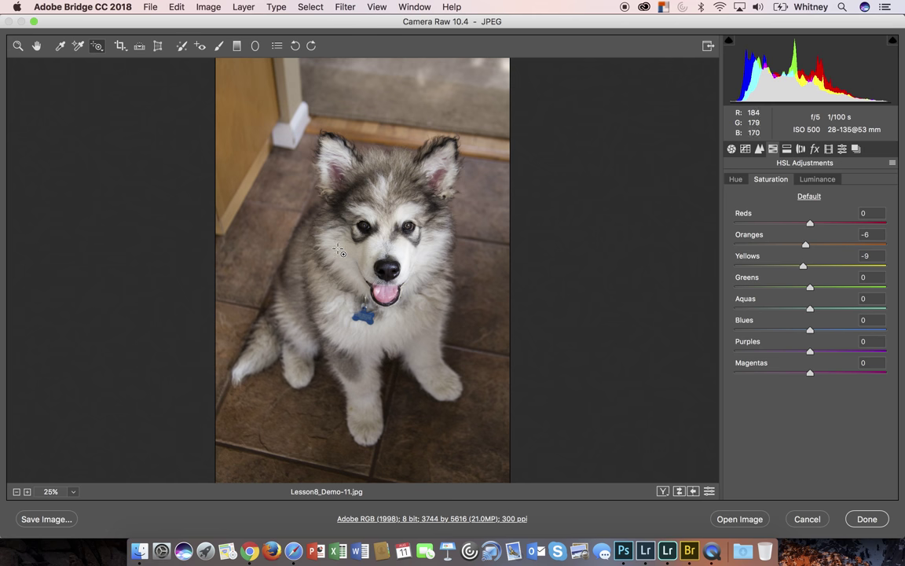
{"action": "key", "text": "super+z"}
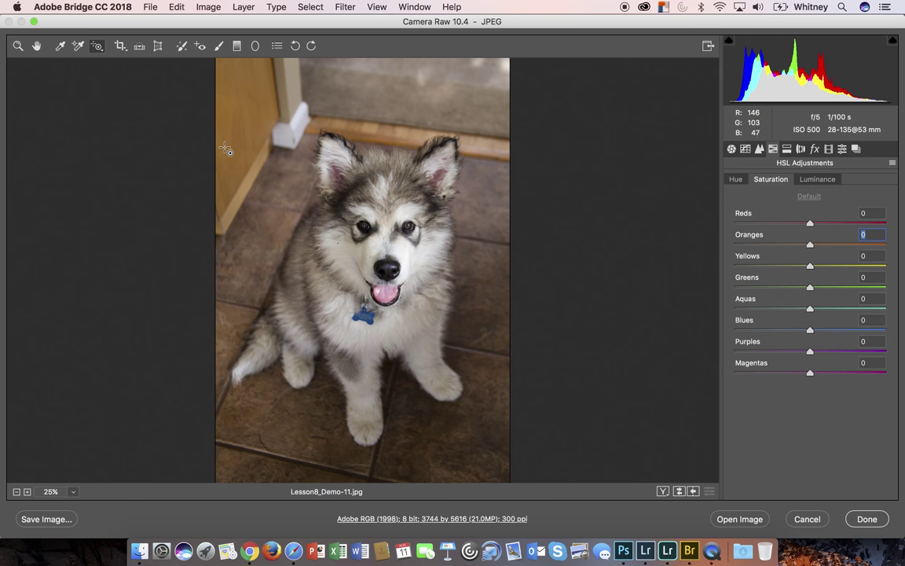
{"action": "left_click", "coordinate": [97, 49]}
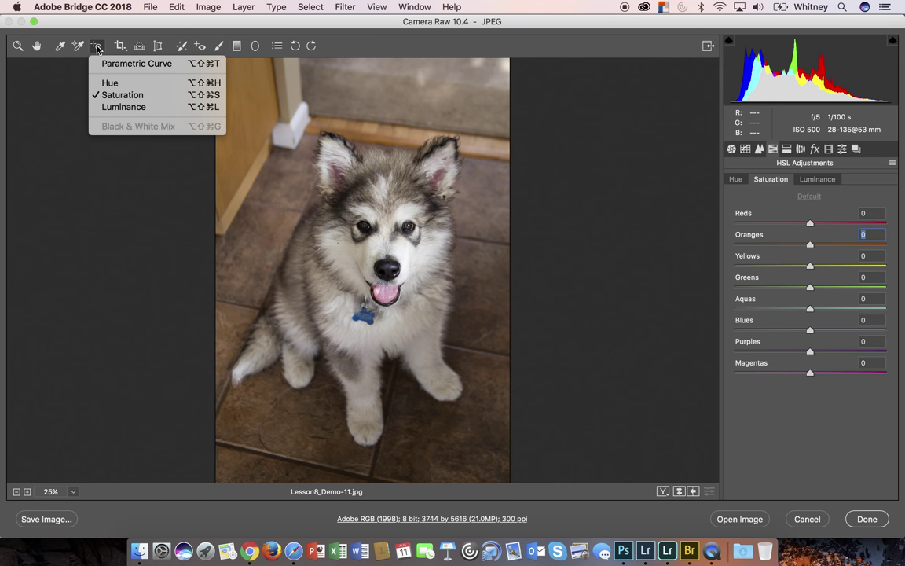
{"action": "left_click", "coordinate": [107, 64]}
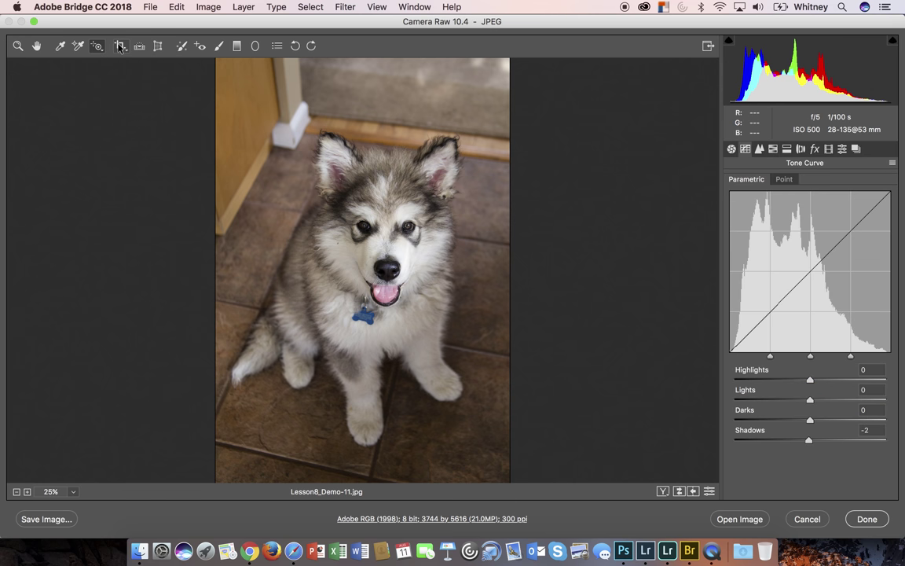
- Crop the photo with the top edge trimmed down, leaving 3565 by 5096 pixels
{"action": "left_click", "coordinate": [121, 47]}
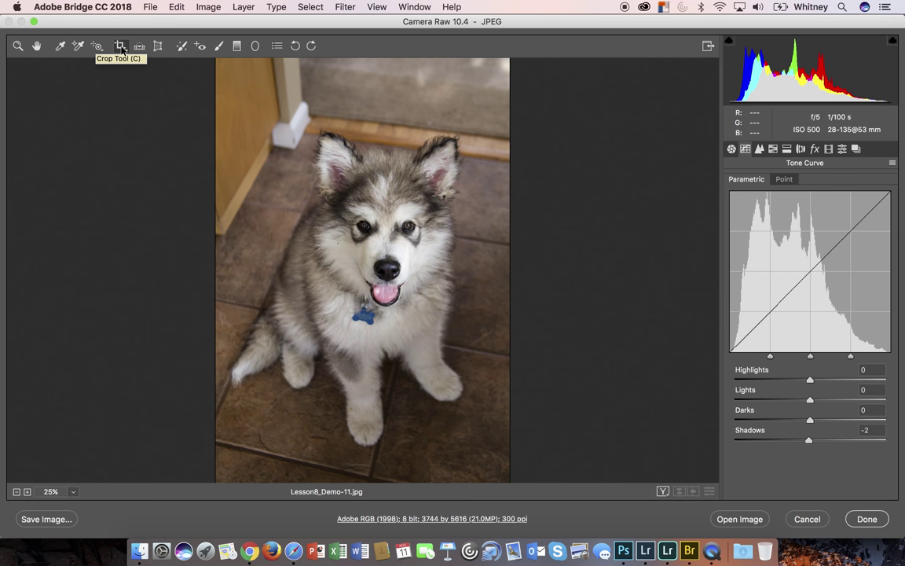
{"action": "left_click", "coordinate": [121, 47]}
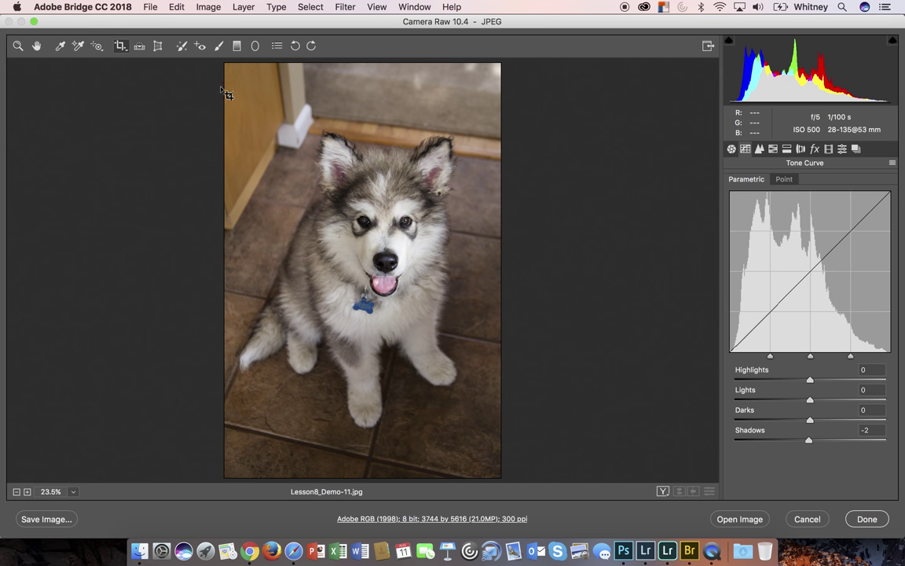
{"action": "left_click_drag", "start_coordinate": [233, 71], "coordinate": [496, 463]}
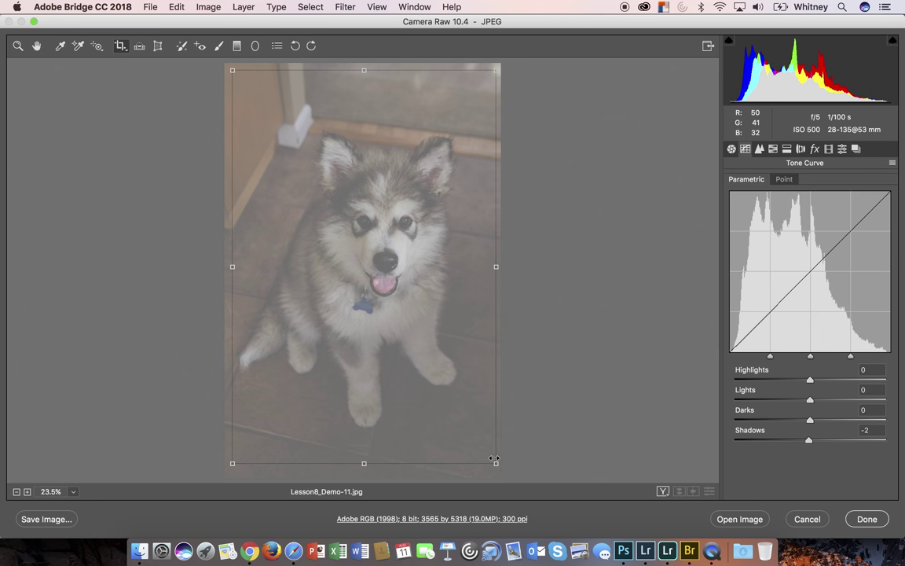
{"action": "left_click_drag", "start_coordinate": [364, 70], "coordinate": [363, 87]}
{"action": "key", "text": "z"}
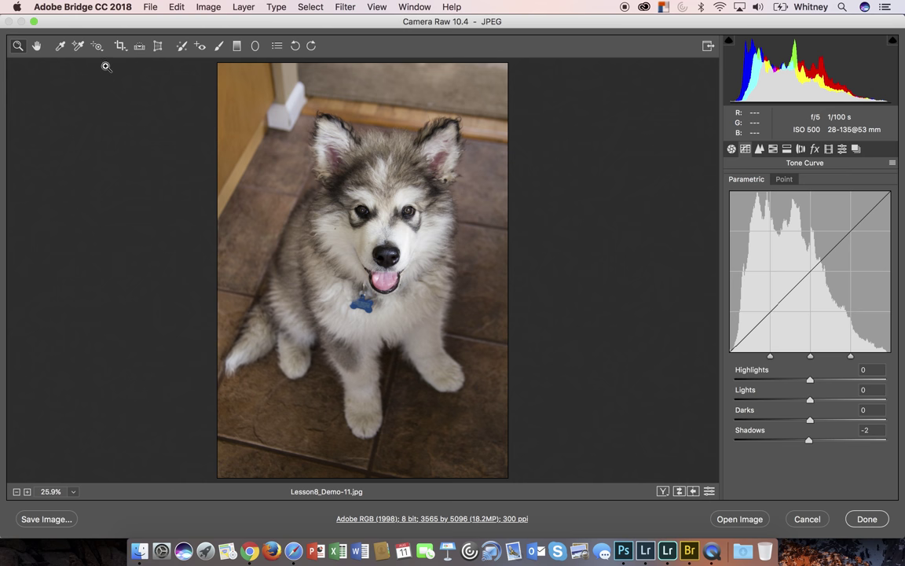
- Straighten the photo along a reference edge, applying the tilted crop at 3233 by 4621 pixels
{"action": "left_click", "coordinate": [139, 47]}
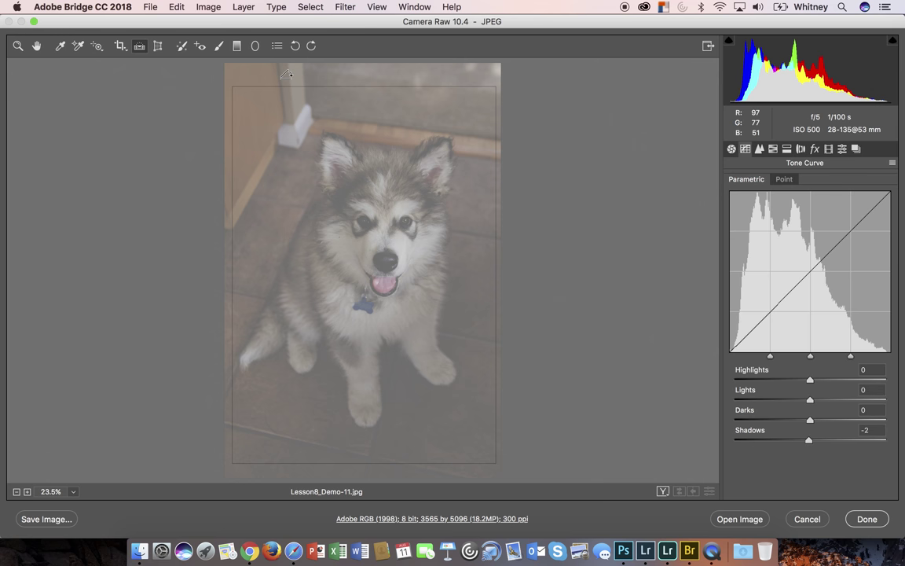
{"action": "left_click_drag", "start_coordinate": [281, 76], "coordinate": [298, 135]}
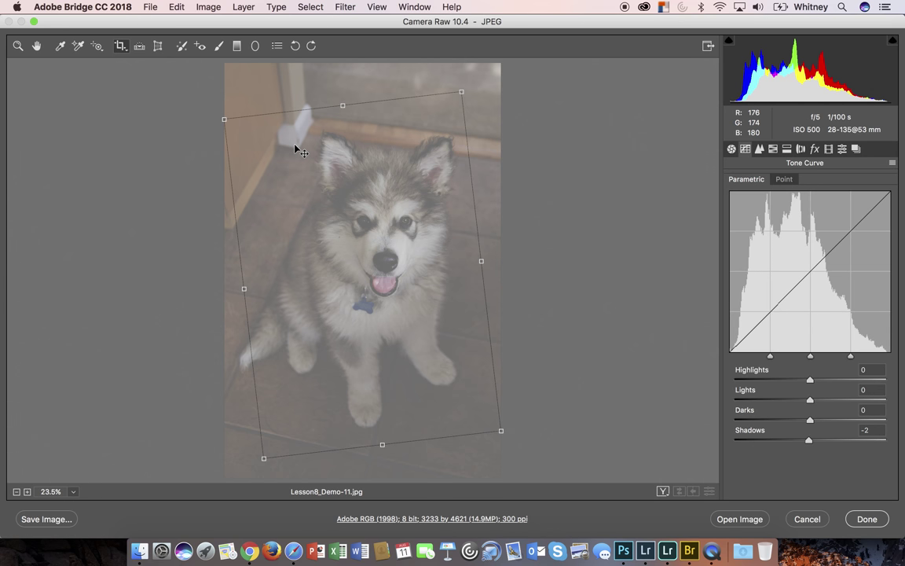
{"action": "key", "text": "Return"}
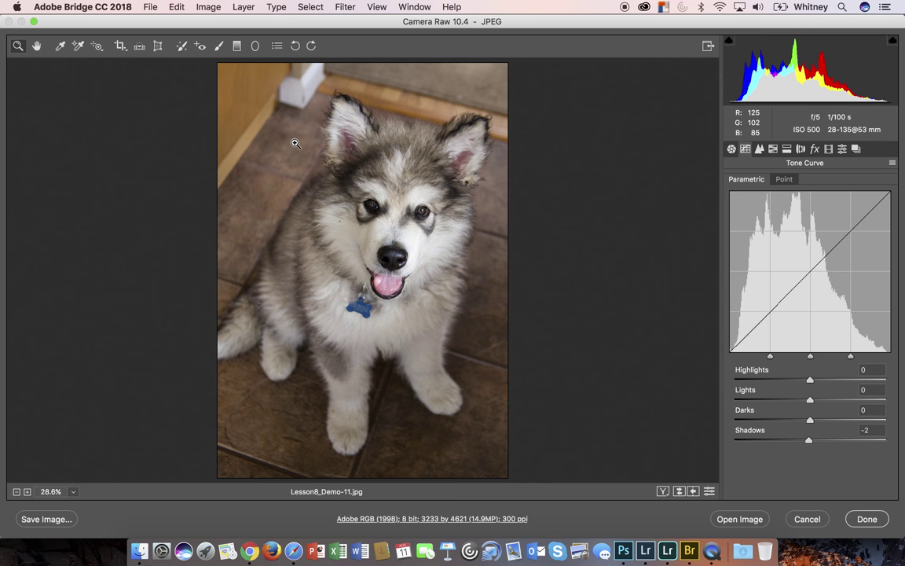
- Show the Transform panel for Upright corrections, then select Spot Removal with Heal type
{"action": "left_click", "coordinate": [157, 47]}
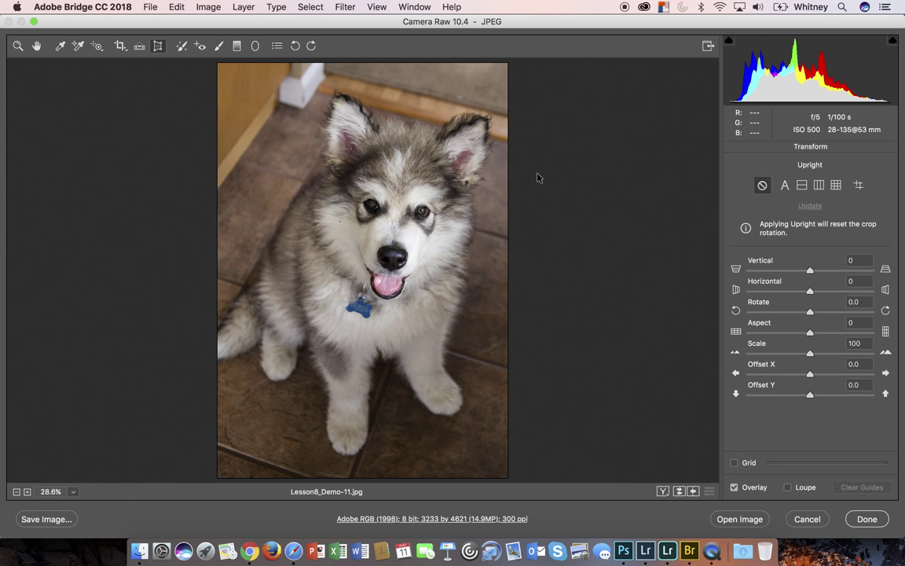
{"action": "left_click", "coordinate": [181, 47]}
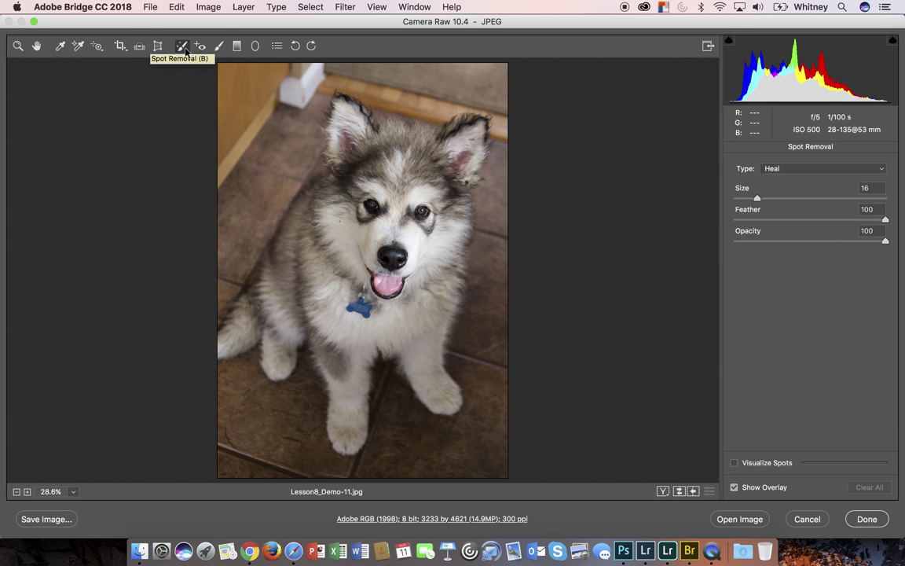
- Zoom in to 100% on the puppy's face
{"action": "left_click", "coordinate": [20, 47]}
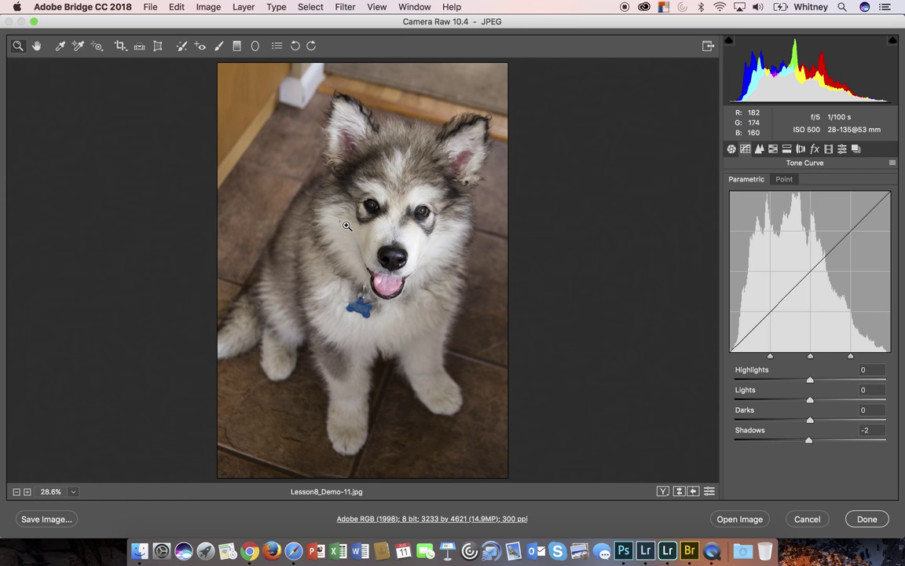
{"action": "left_click", "coordinate": [314, 204]}
{"action": "left_click", "coordinate": [338, 255]}
{"action": "left_click", "coordinate": [314, 263]}
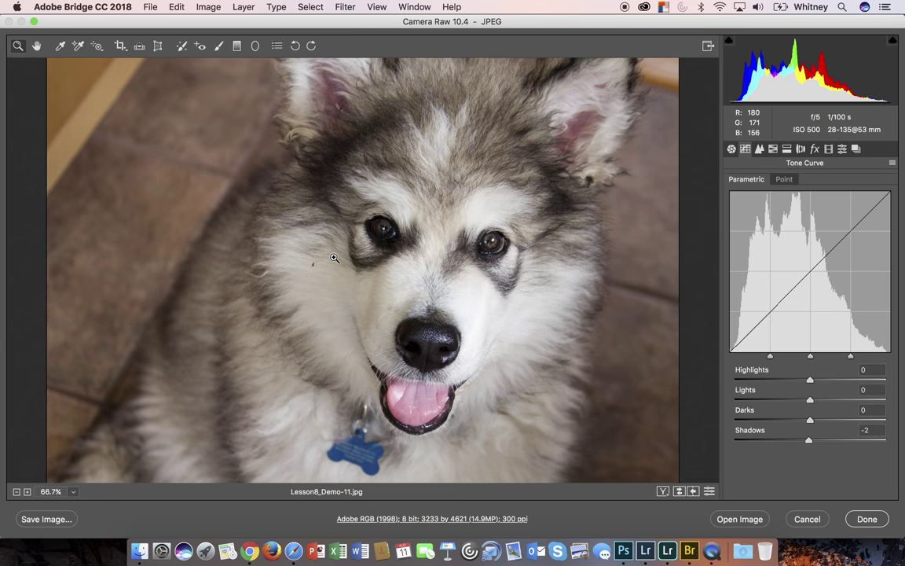
{"action": "left_click", "coordinate": [318, 267]}
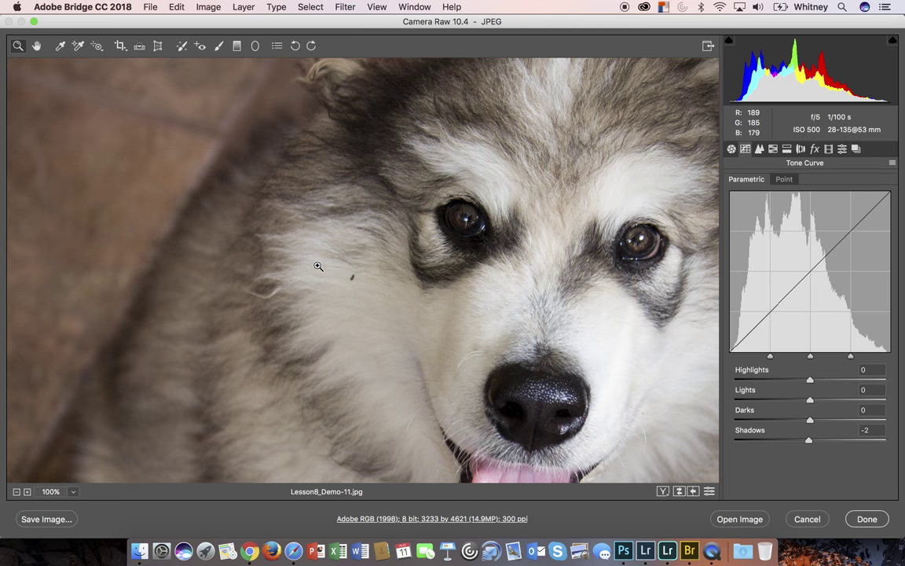
- Heal the dark speck in the cheek fur with a Size 24 Spot Removal brush
{"action": "left_click", "coordinate": [181, 46]}
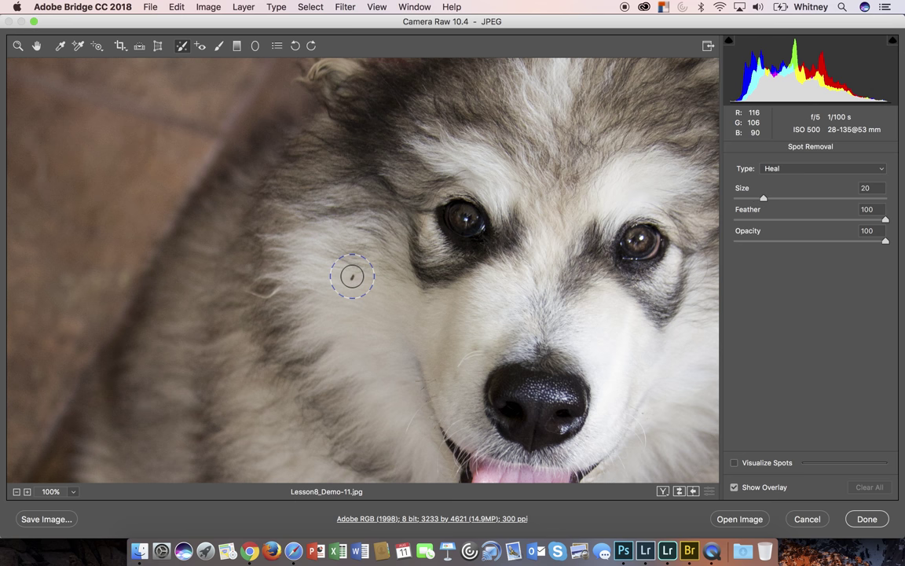
{"action": "key", "text": "bracketright"}
{"action": "key", "text": "bracketright"}
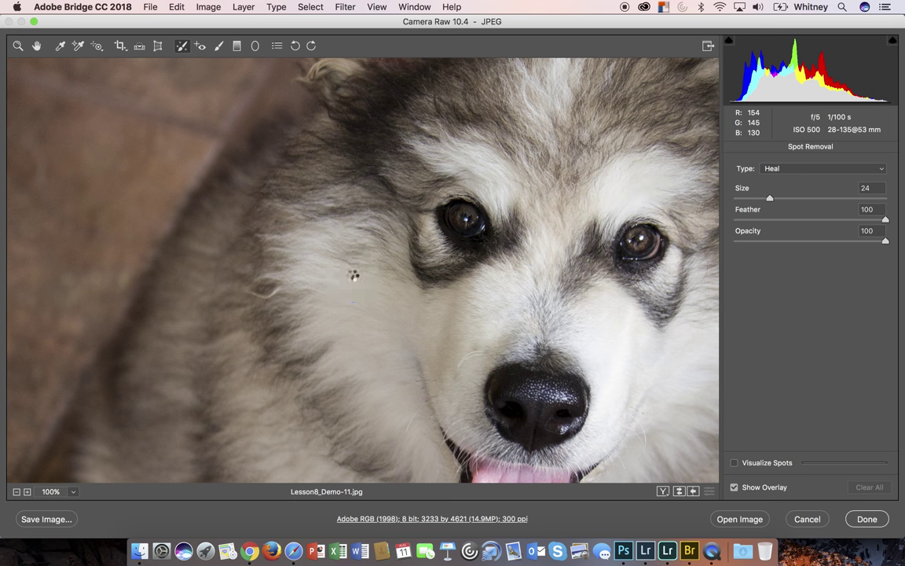
{"action": "left_click", "coordinate": [352, 275]}
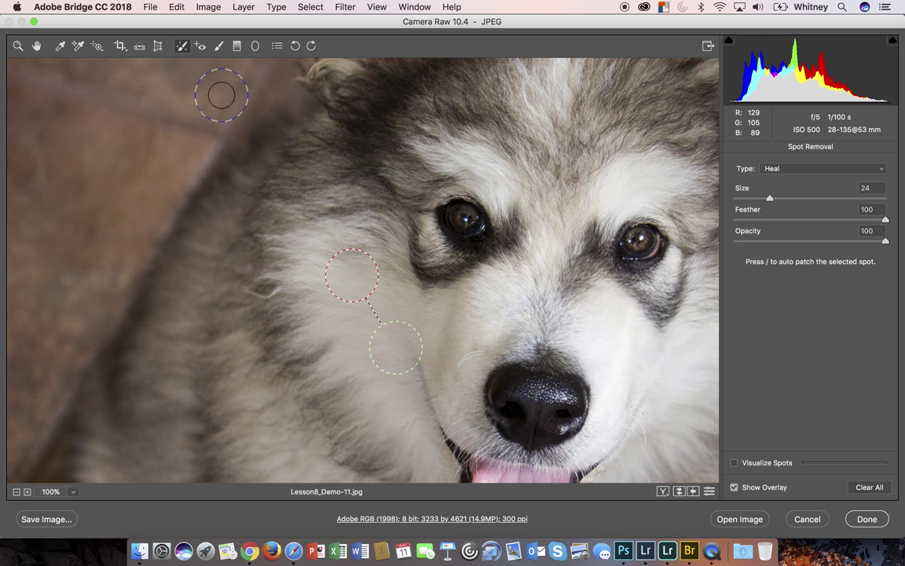
- Mark the left pupil with Red Eye Removal, then delete the correction, leaving the eyes unchanged
{"action": "left_click", "coordinate": [201, 48]}
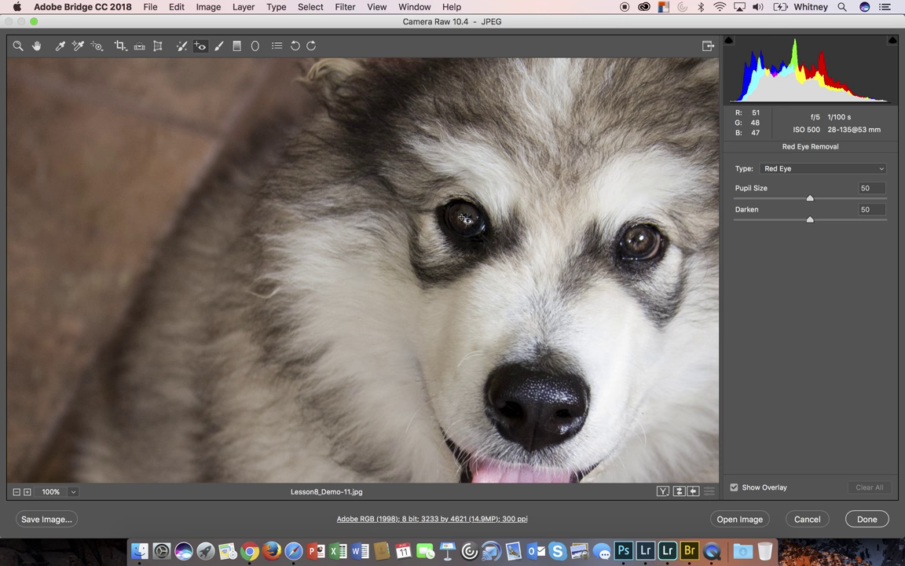
{"action": "left_click_drag", "start_coordinate": [451, 206], "coordinate": [480, 233]}
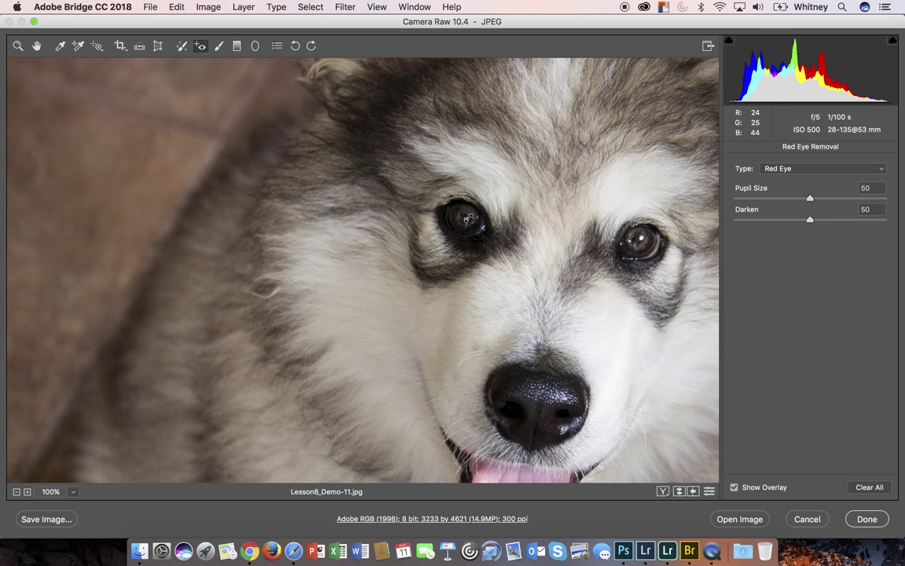
{"action": "key", "text": "Delete"}
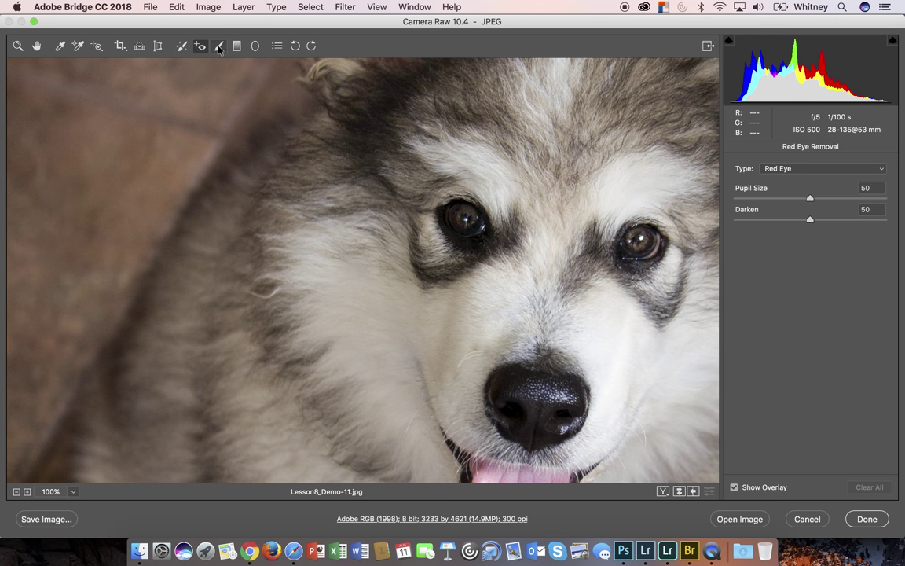
- Paint Adjustment Brush exposure boosts on the left eye and nose, with the nose at +0.55
{"action": "left_click", "coordinate": [220, 47]}
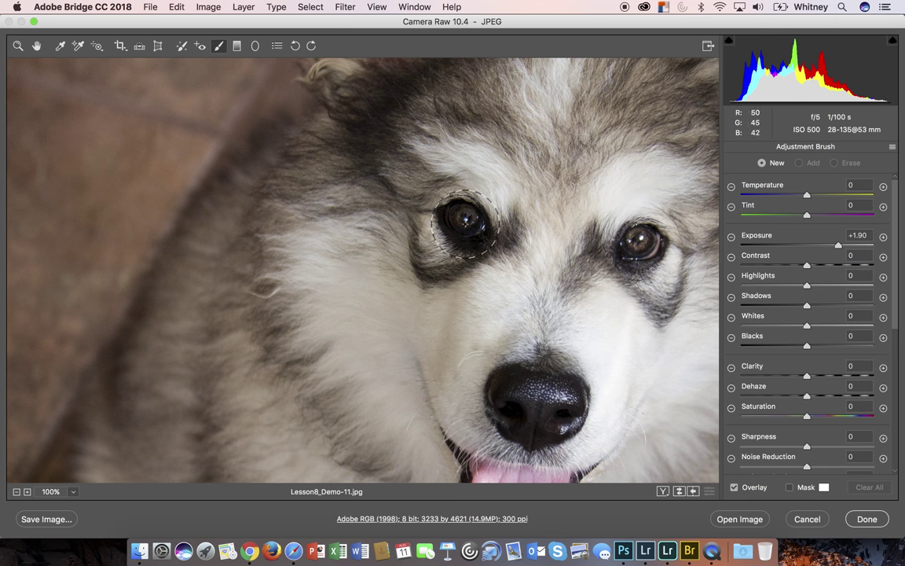
{"action": "left_click", "coordinate": [471, 208]}
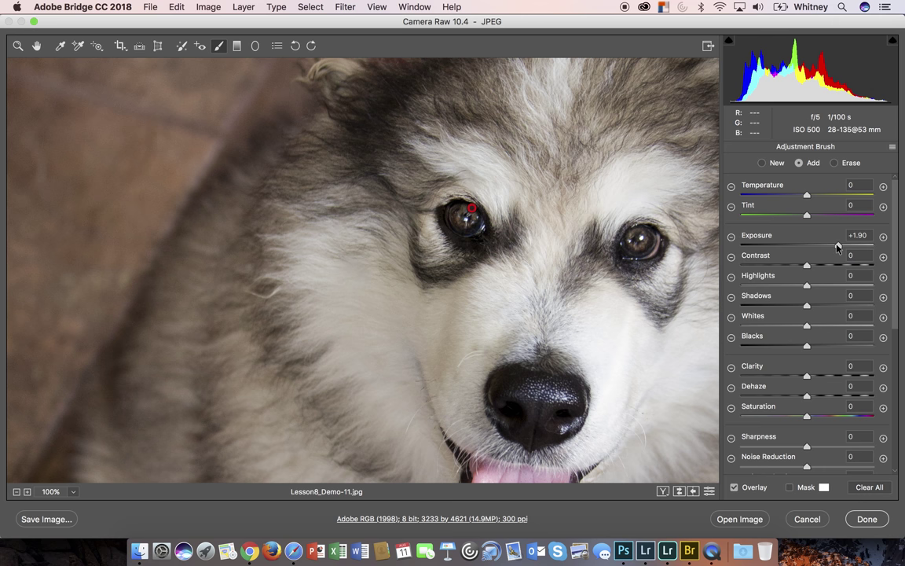
{"action": "left_click_drag", "start_coordinate": [838, 246], "coordinate": [839, 246]}
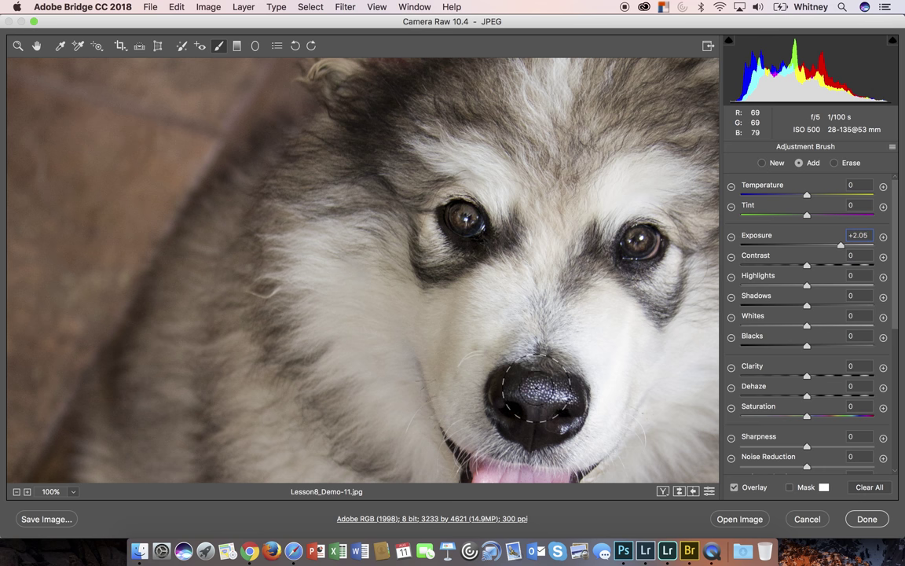
{"action": "mouse_move", "coordinate": [545, 380]}
{"action": "left_mouse_down"}
{"action": "mouse_move", "coordinate": [503, 373]}
{"action": "mouse_move", "coordinate": [518, 385]}
{"action": "left_mouse_up"}
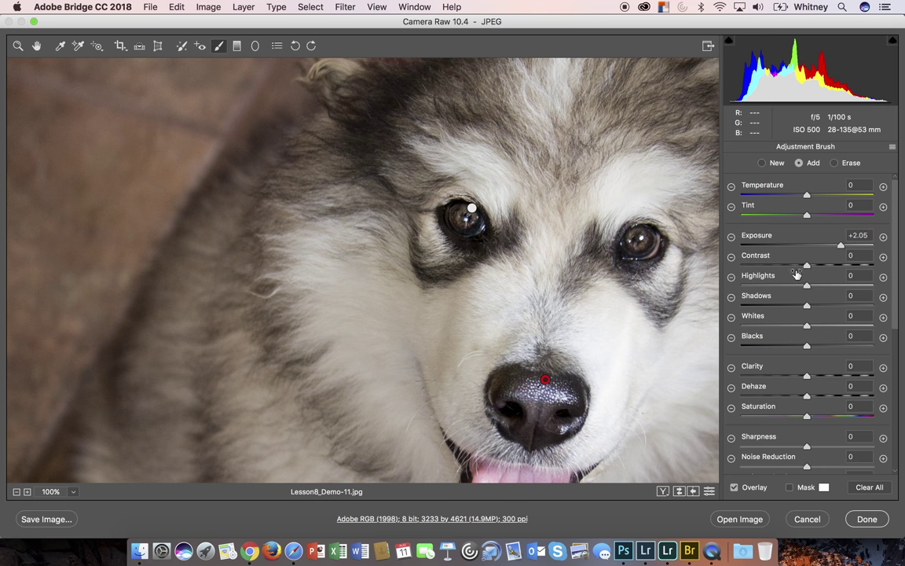
{"action": "left_click_drag", "start_coordinate": [840, 245], "coordinate": [815, 247]}
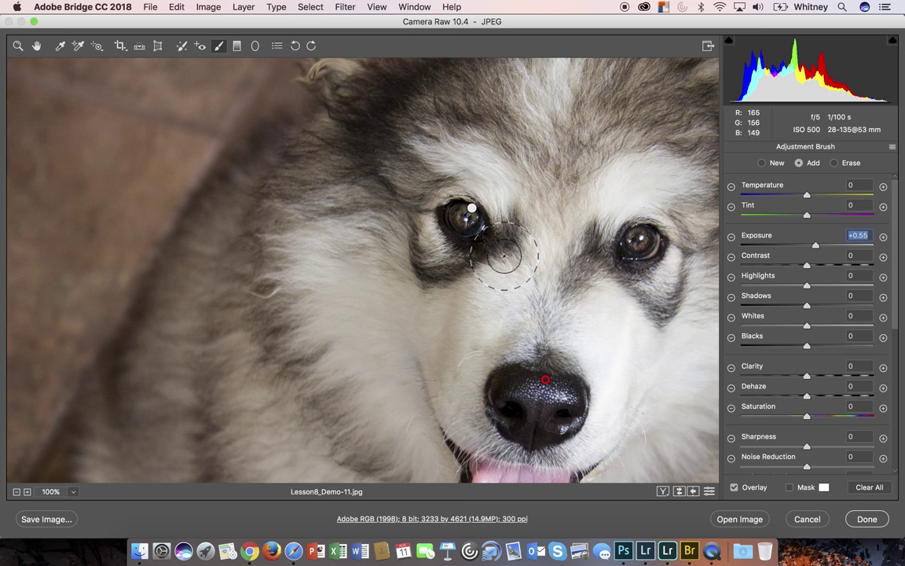
- Zoom out to 25% so the whole puppy photo fits the view
{"action": "left_click", "coordinate": [18, 46]}
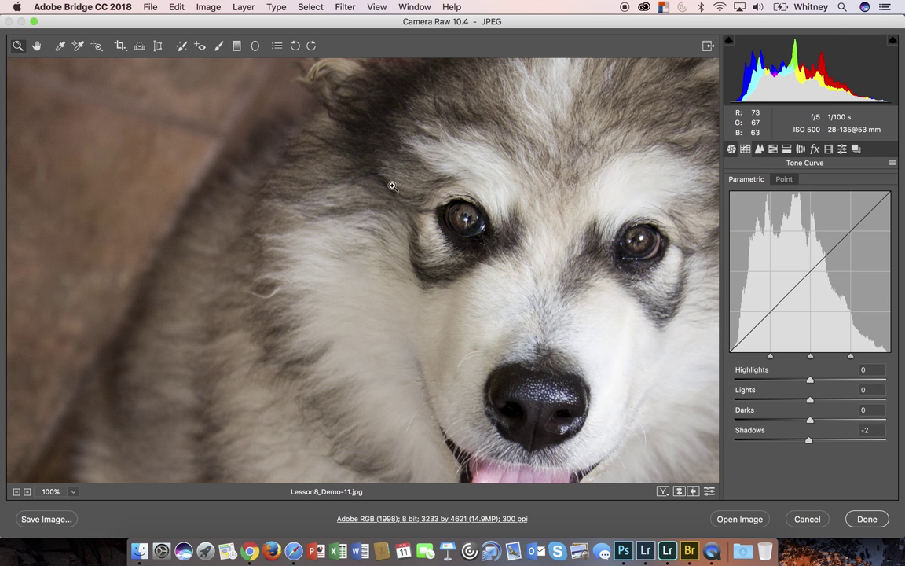
{"action": "left_click", "coordinate": [507, 233], "text": "alt"}
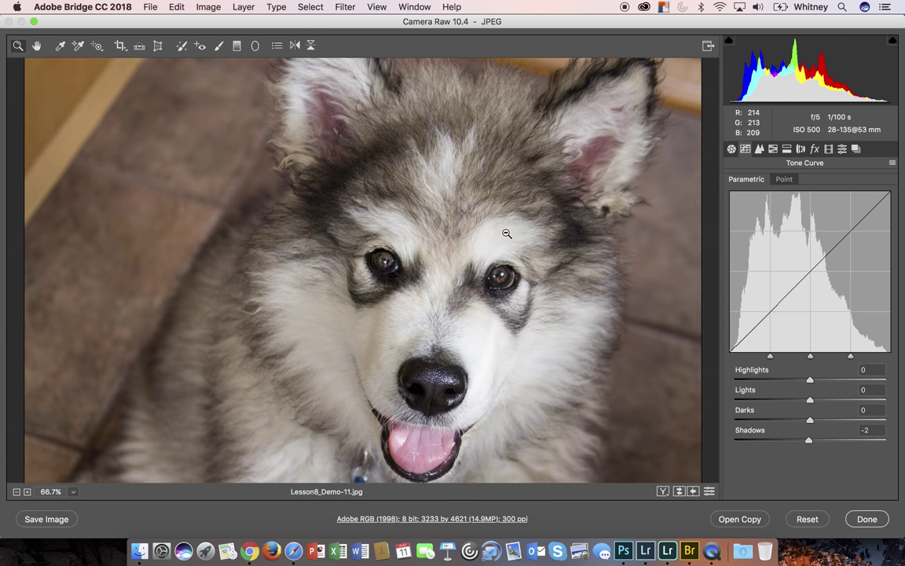
{"action": "left_click", "coordinate": [507, 234], "text": "alt"}
{"action": "left_click", "coordinate": [507, 233], "text": "alt"}
{"action": "left_click", "coordinate": [507, 233], "text": "alt"}
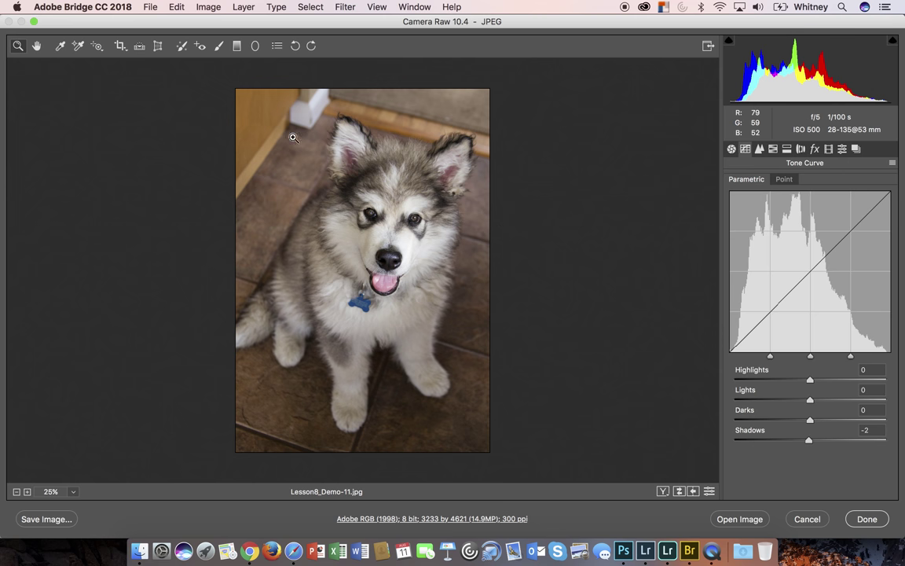
- Add a Graduated Filter from the top-left corner at Exposure -0.55, ending near the left ear
{"action": "left_click", "coordinate": [236, 47]}
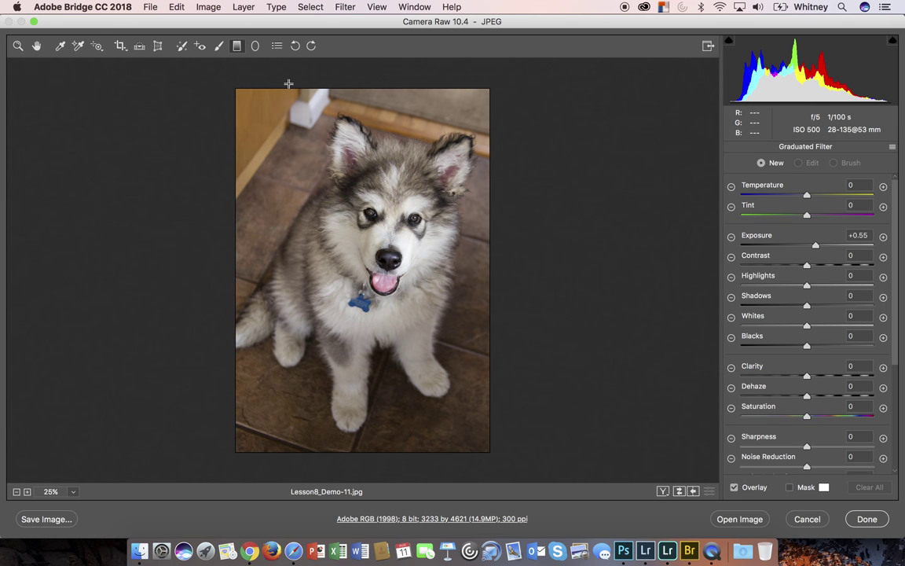
{"action": "left_click_drag", "start_coordinate": [290, 92], "coordinate": [395, 312]}
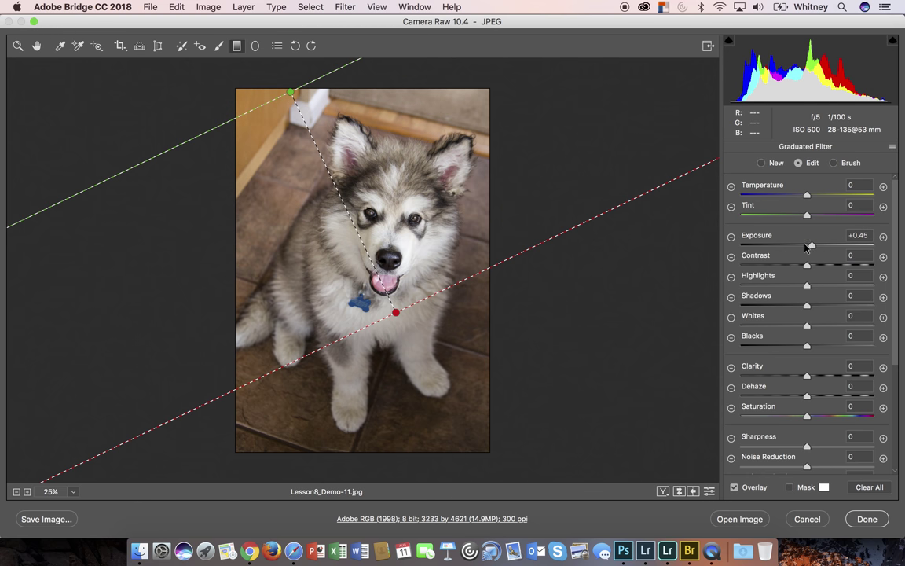
{"action": "mouse_move", "coordinate": [805, 247]}
{"action": "left_mouse_down"}
{"action": "mouse_move", "coordinate": [787, 248]}
{"action": "mouse_move", "coordinate": [807, 248]}
{"action": "left_mouse_up"}
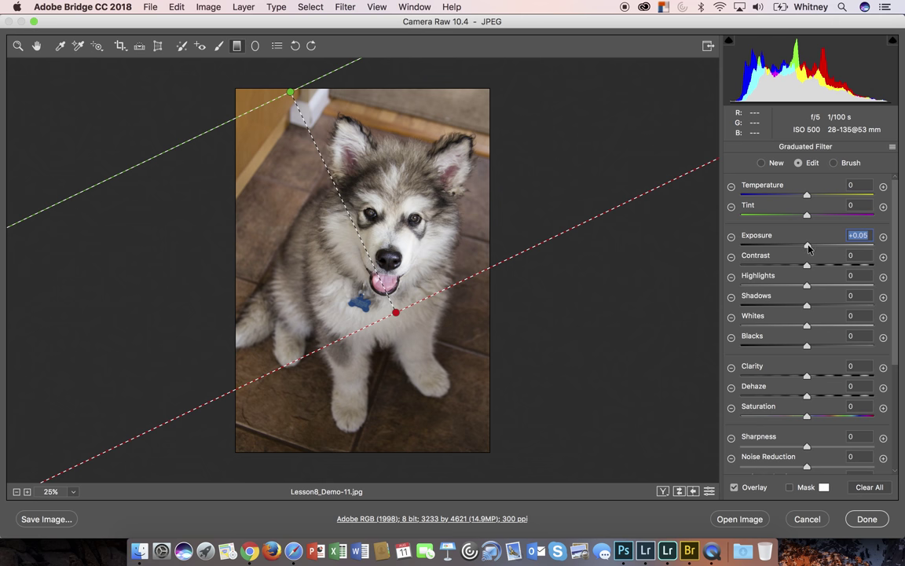
{"action": "left_click_drag", "start_coordinate": [808, 248], "coordinate": [804, 249]}
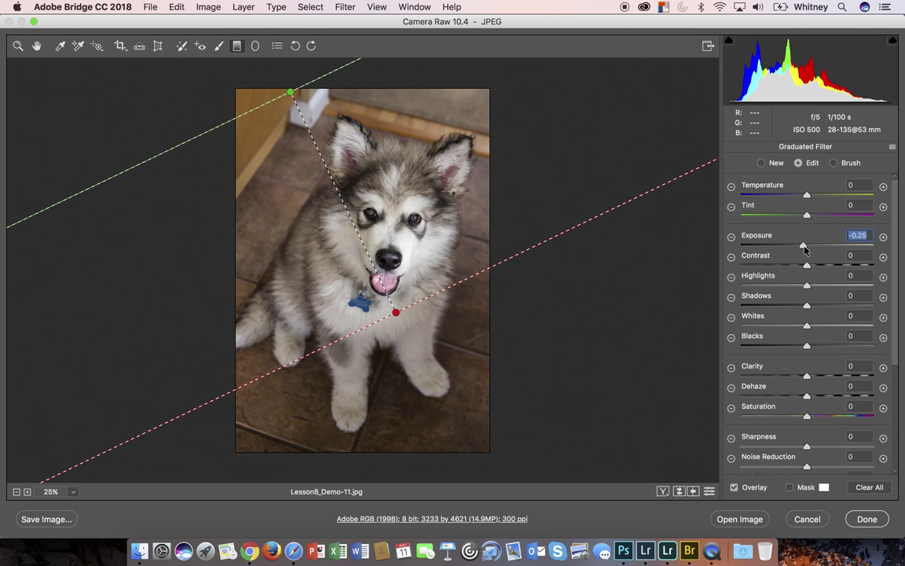
{"action": "left_click_drag", "start_coordinate": [804, 248], "coordinate": [805, 248]}
{"action": "left_click_drag", "start_coordinate": [805, 248], "coordinate": [800, 248]}
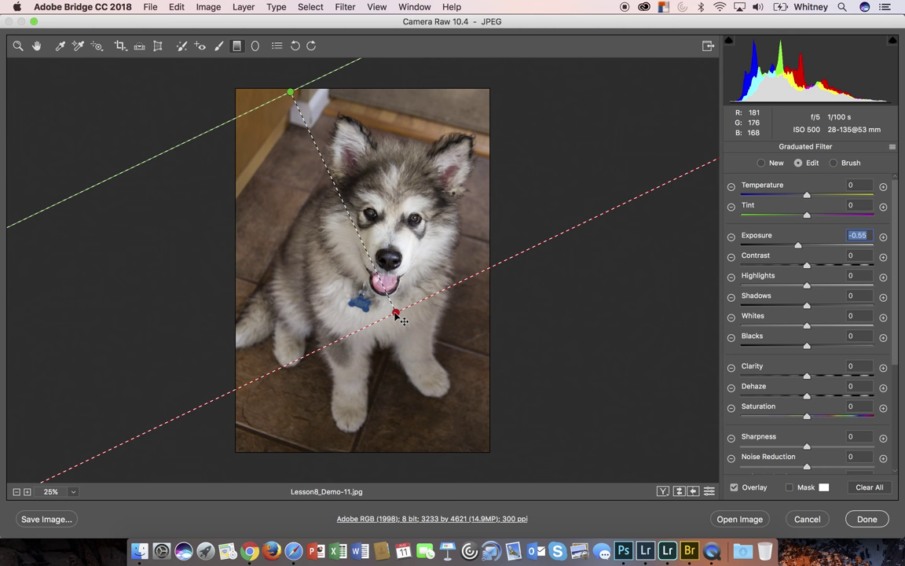
{"action": "left_click_drag", "start_coordinate": [399, 318], "coordinate": [311, 199]}
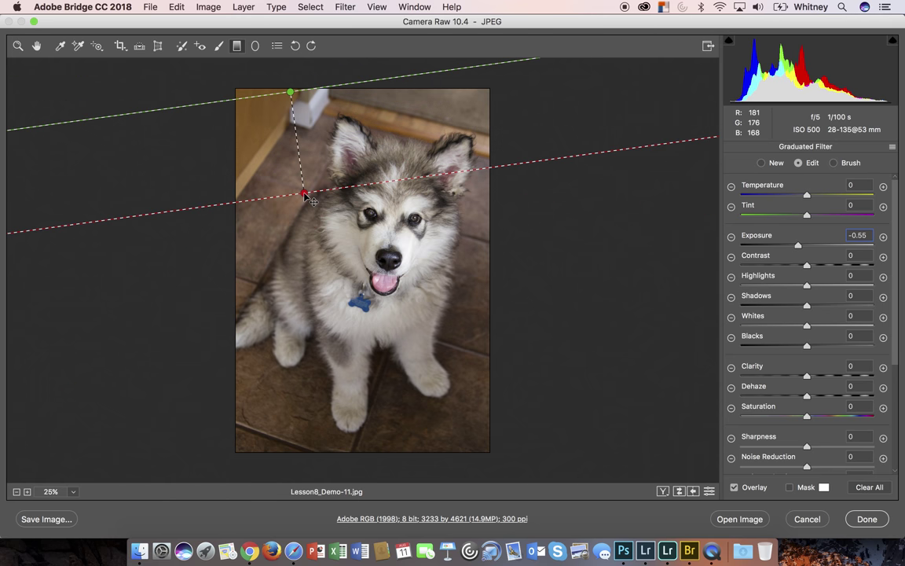
- Draw a Radial Filter oval around the puppy, stretched up over the ears, at Exposure +0.25
{"action": "left_click", "coordinate": [255, 45]}
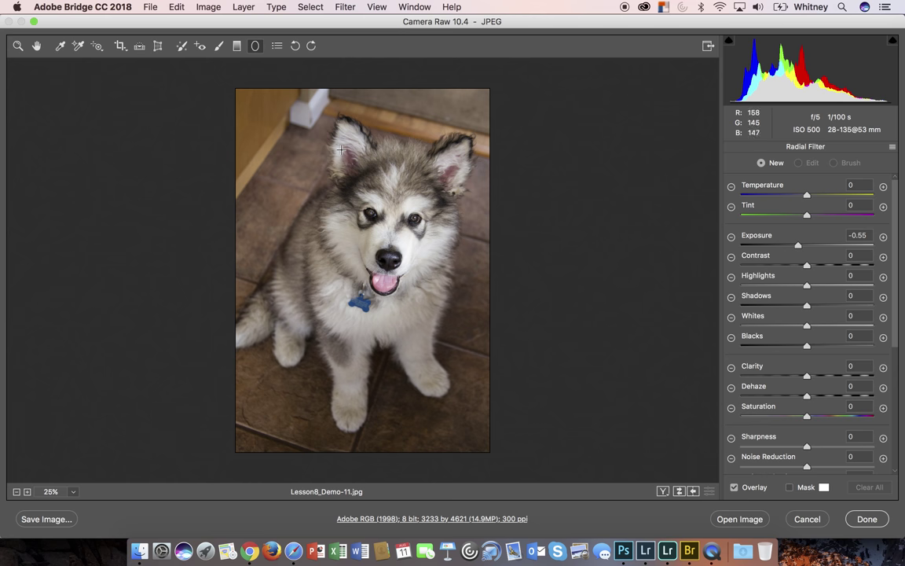
{"action": "left_click_drag", "start_coordinate": [341, 148], "coordinate": [432, 239]}
{"action": "left_click_drag", "start_coordinate": [359, 188], "coordinate": [388, 295]}
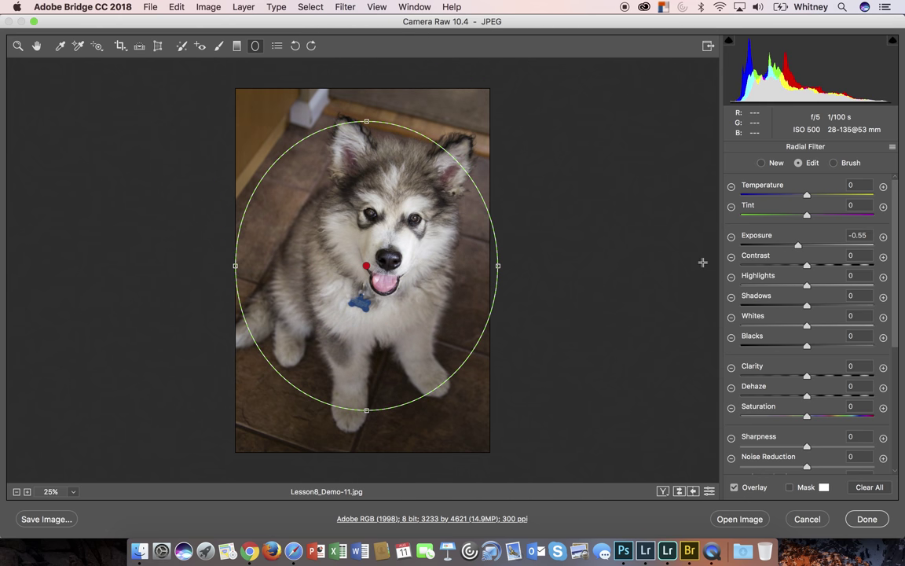
{"action": "left_click_drag", "start_coordinate": [797, 246], "coordinate": [766, 239]}
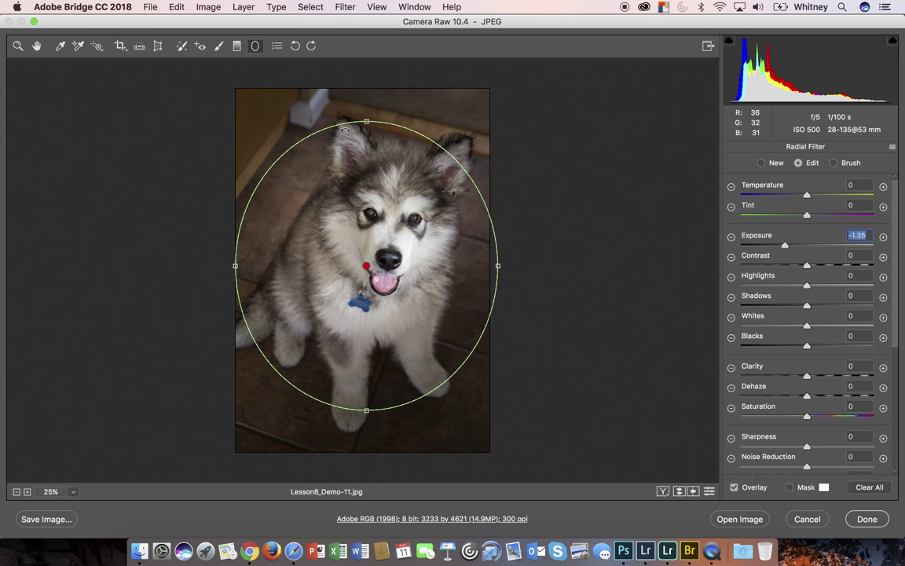
{"action": "left_click_drag", "start_coordinate": [367, 121], "coordinate": [371, 82]}
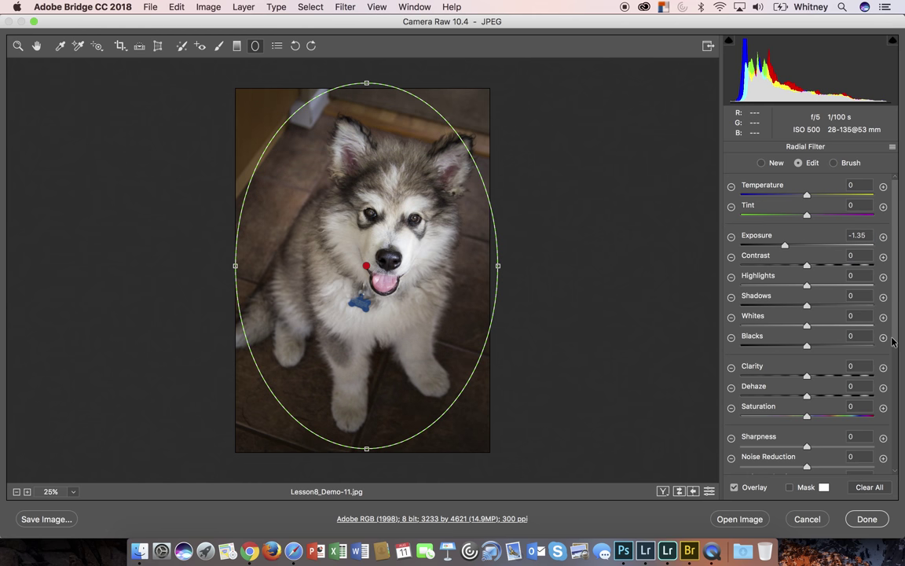
{"action": "left_click_drag", "start_coordinate": [784, 247], "coordinate": [809, 257]}
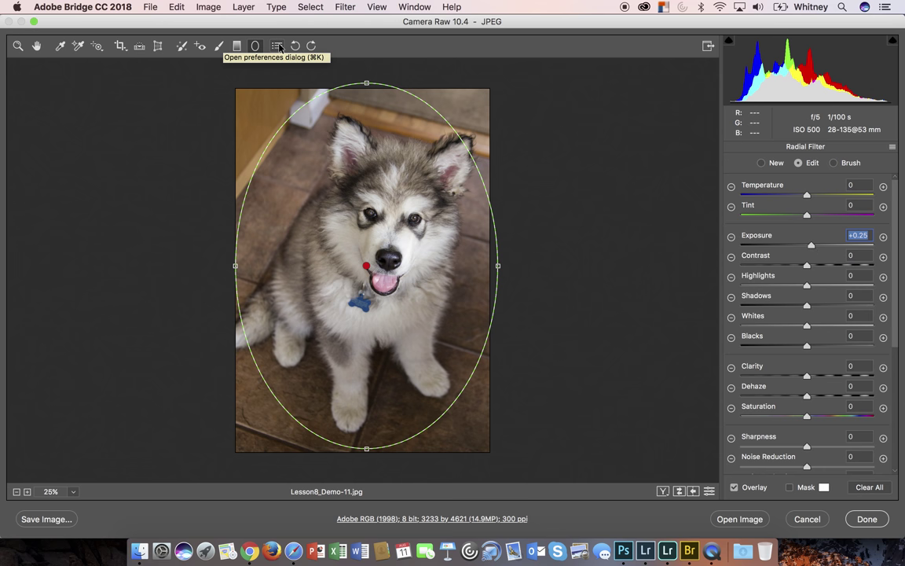
{"action": "left_click", "coordinate": [277, 47]}
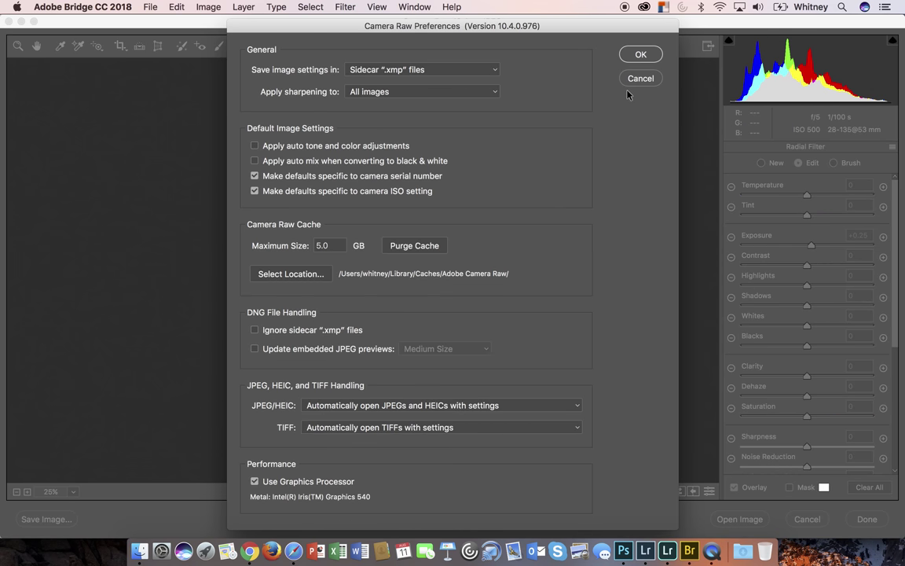
- Close the Preferences dialog and return to the Zoom tool
{"action": "left_click", "coordinate": [637, 56]}
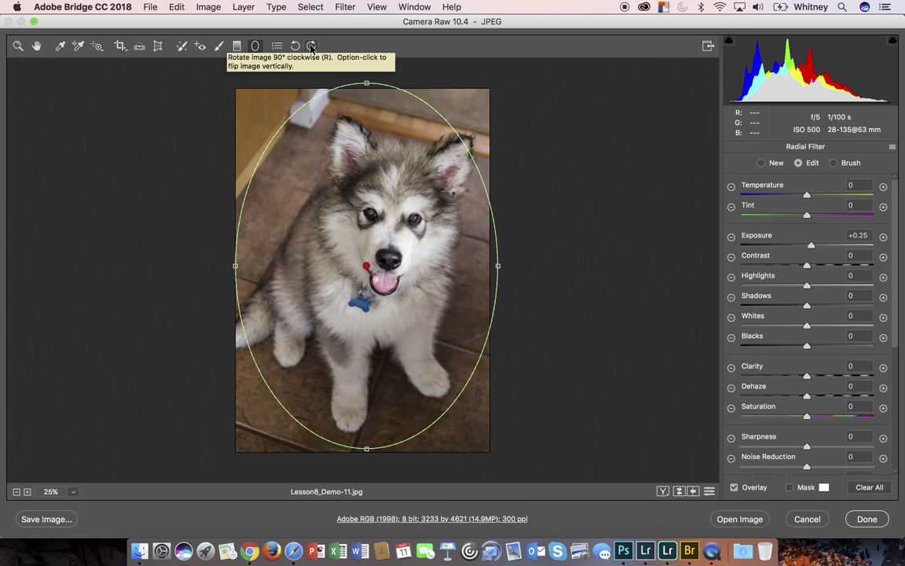
{"action": "left_click", "coordinate": [16, 47]}
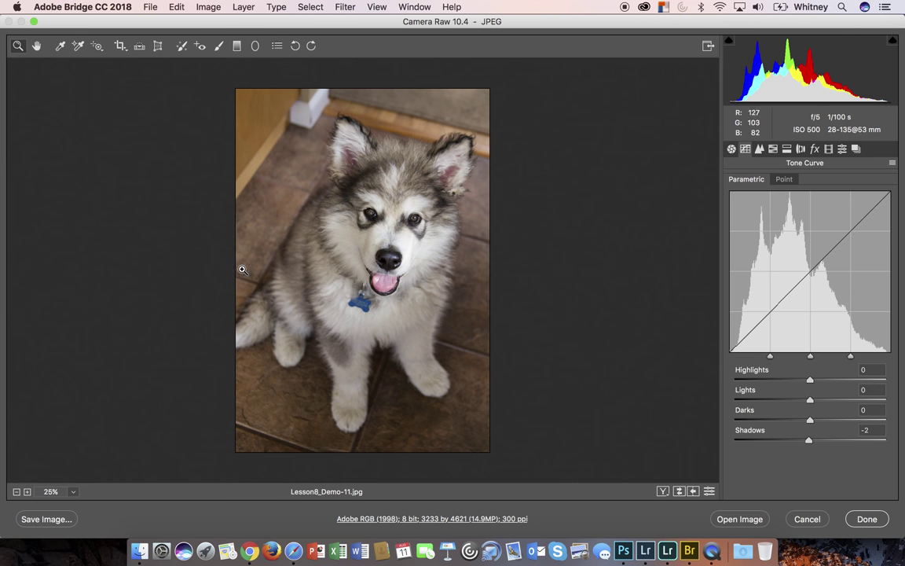
{"action": "left_click", "coordinate": [867, 519]}
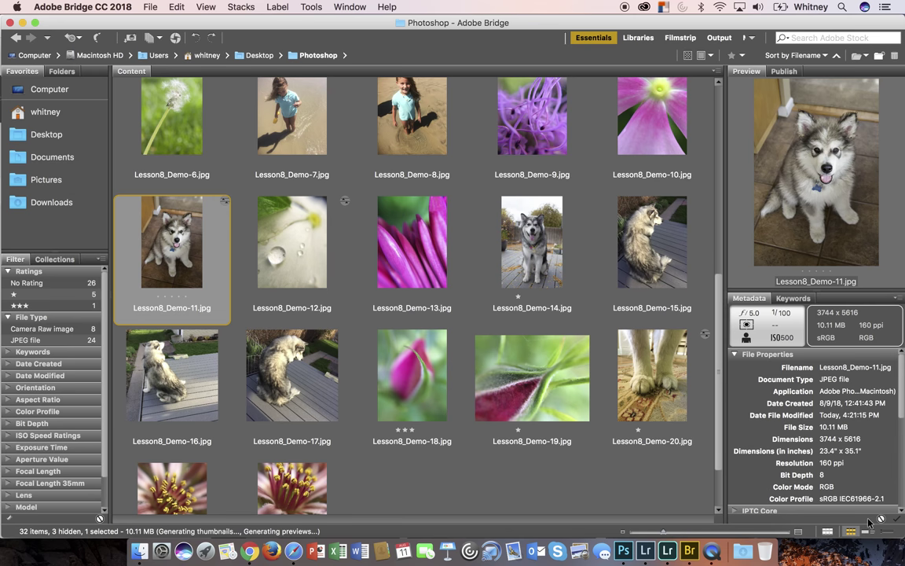